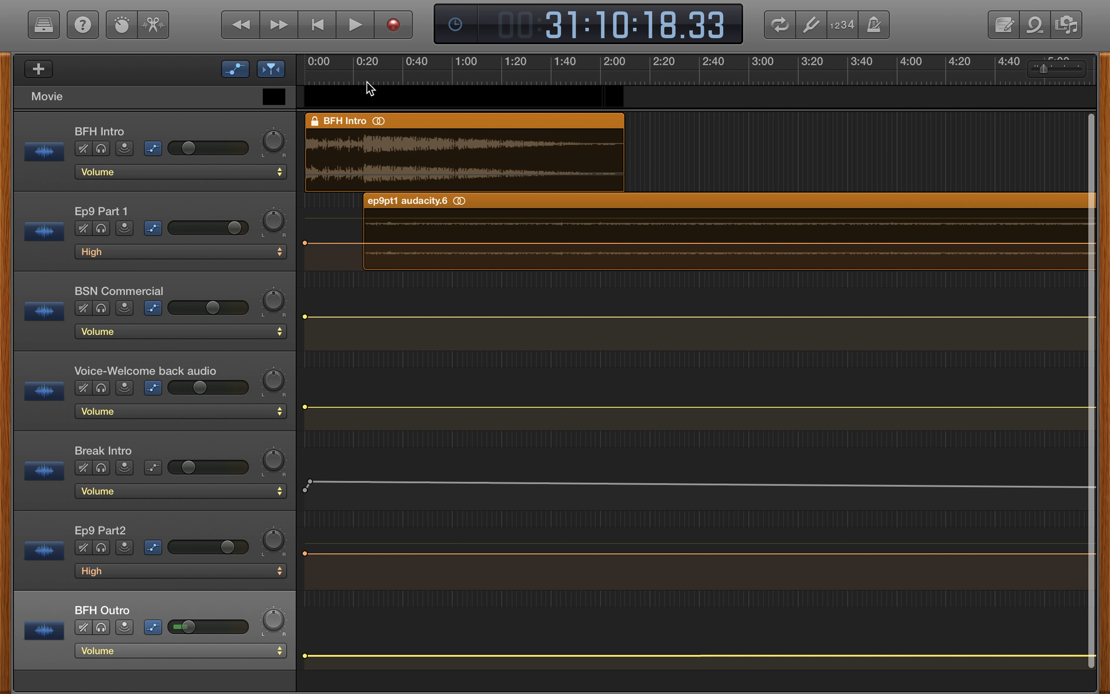
- Return the playhead to the start of the project and look over the track arrangement as far as the Ep9 Part2 region
left_click(316, 29)
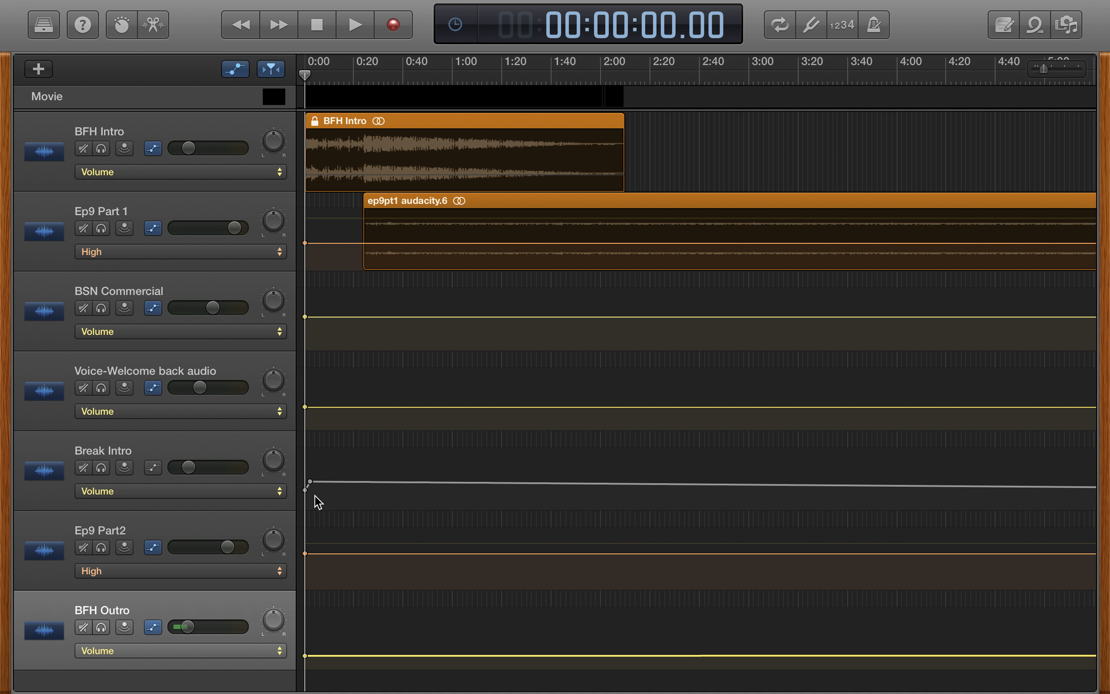
scroll(292, 546, "down", 2)
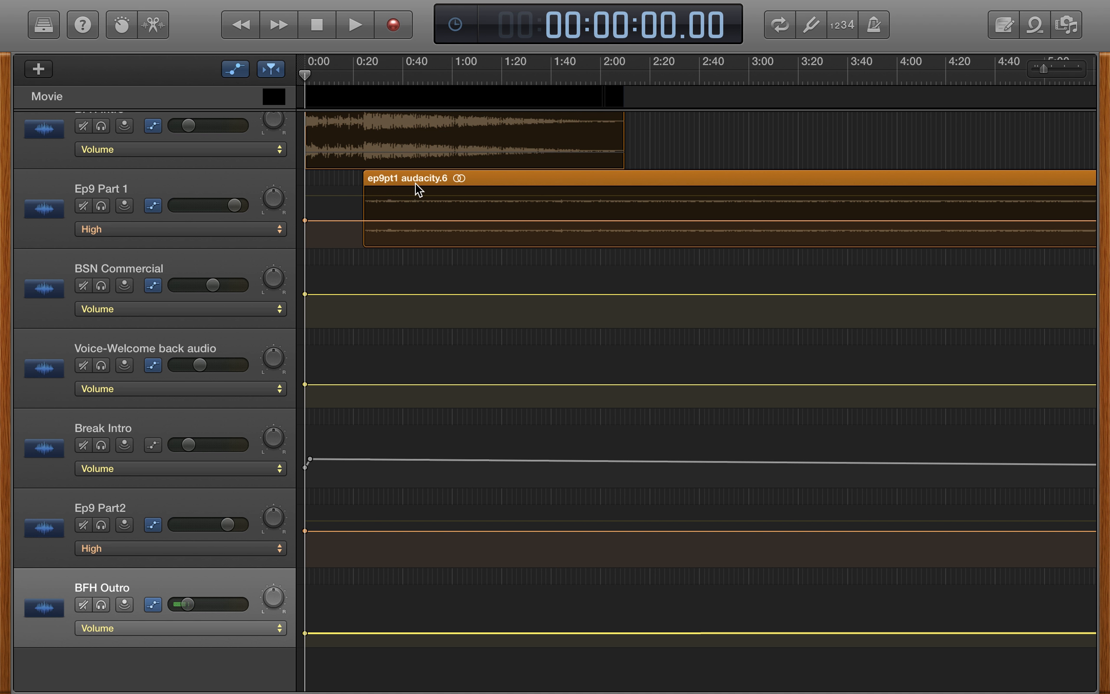
scroll(422, 440, "down", 1)
scroll(423, 440, "right", 20)
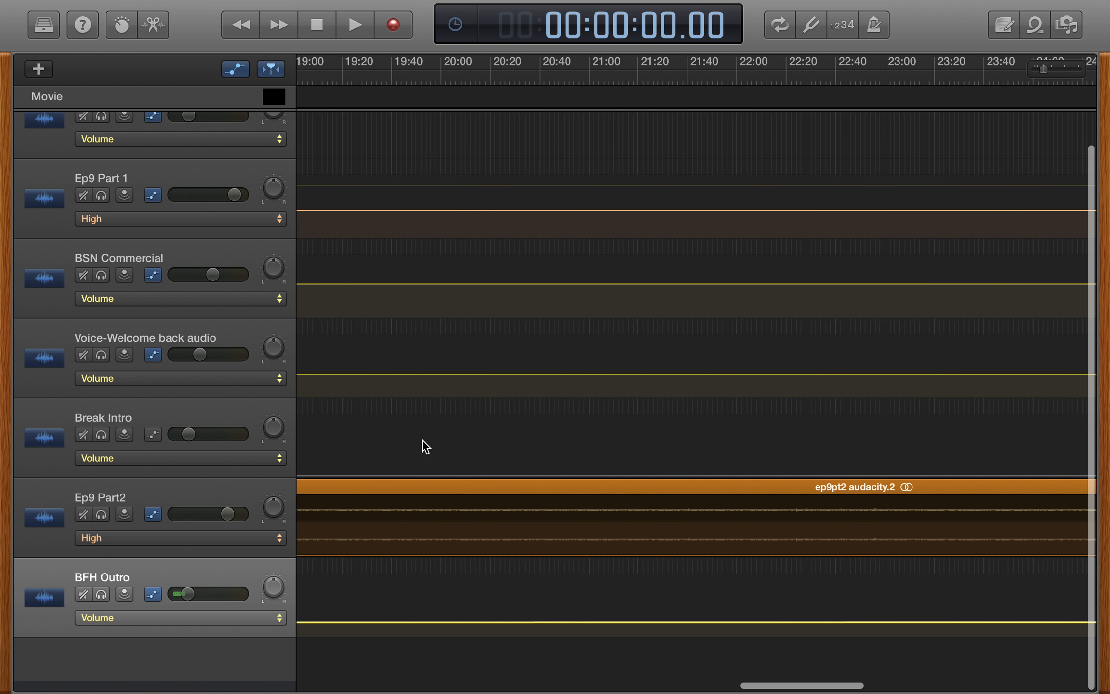
scroll(422, 440, "left", 10)
scroll(423, 440, "up", 1)
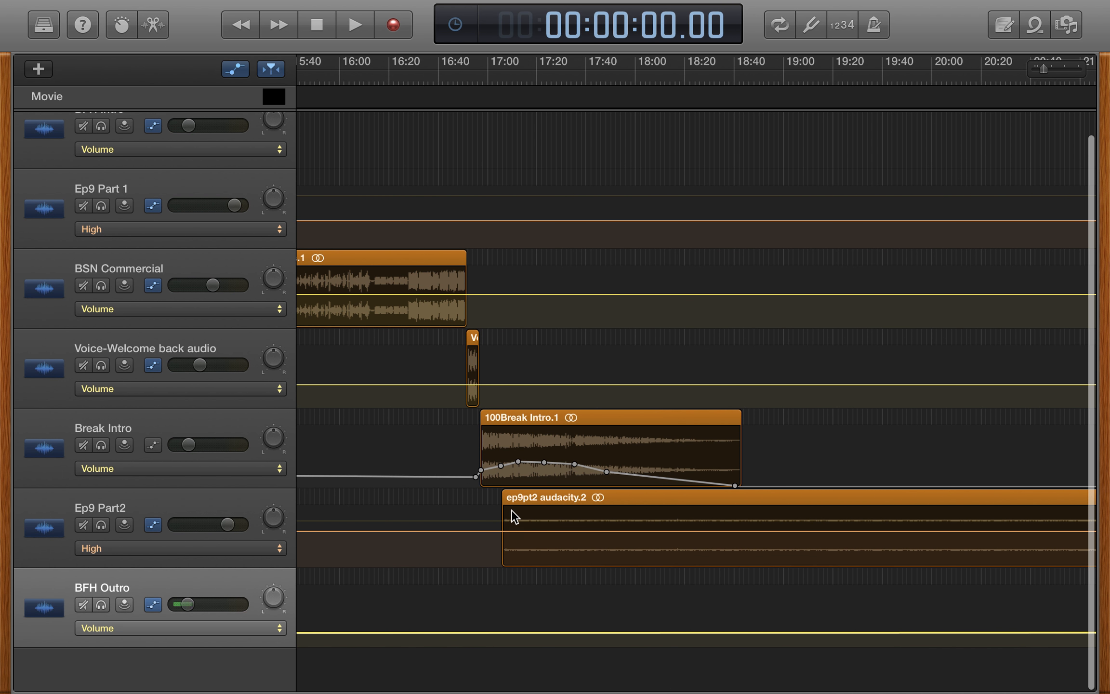
- Switch to Spreaker Studio and dismiss the finished-broadcast summary
key("ctrl+Left")
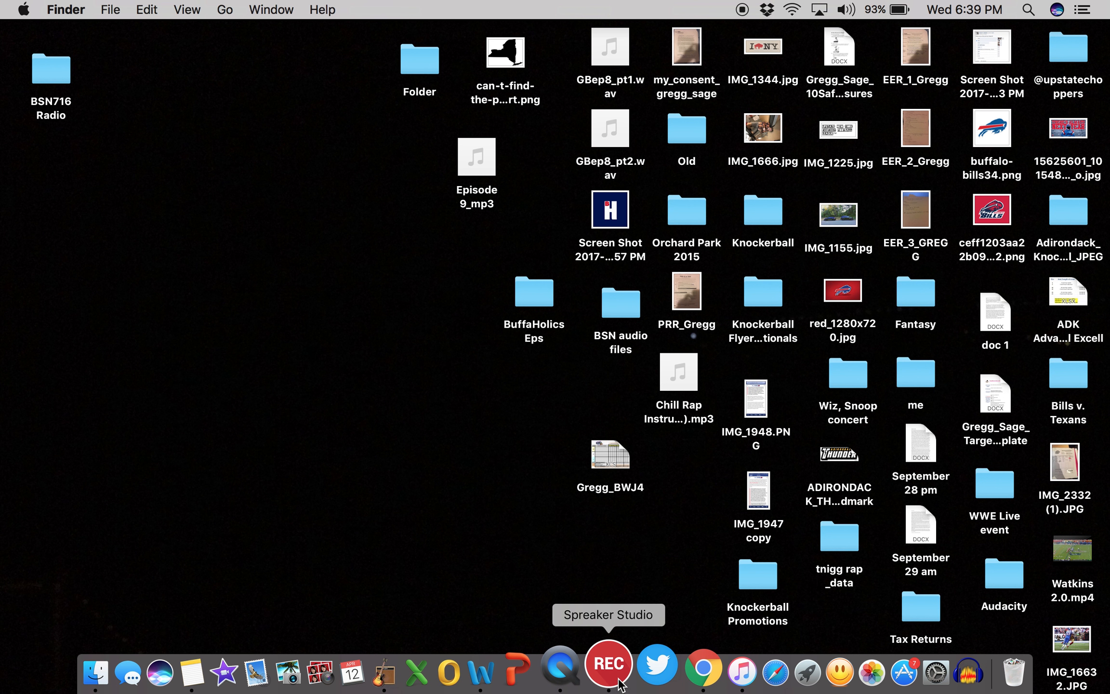
left_click(609, 670)
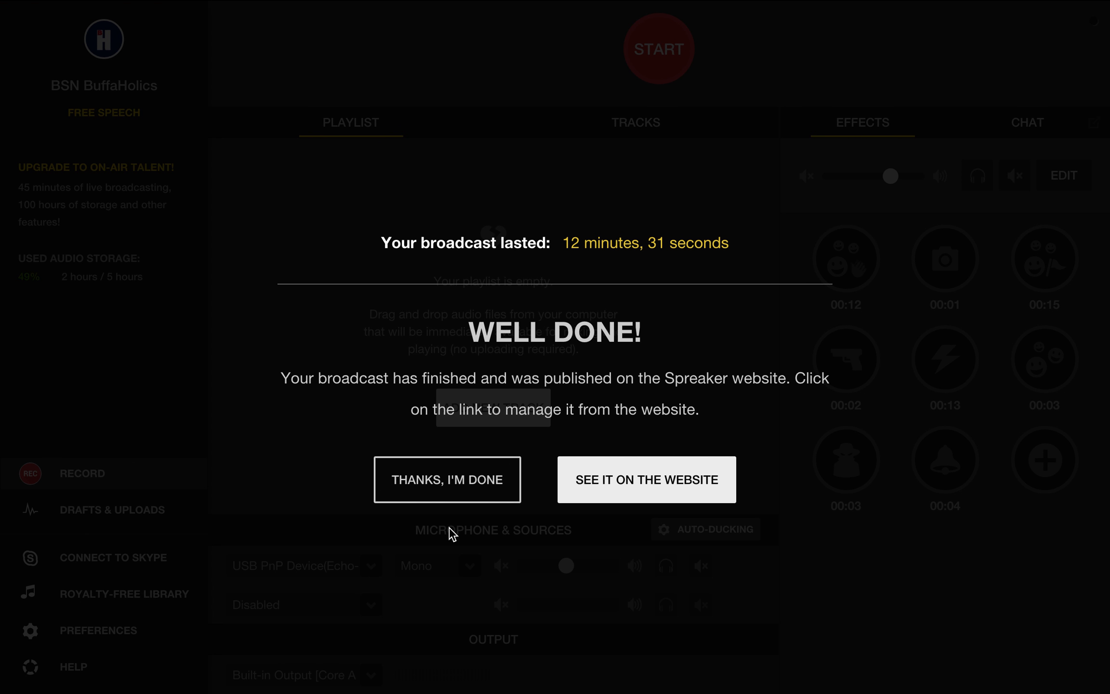
left_click(464, 497)
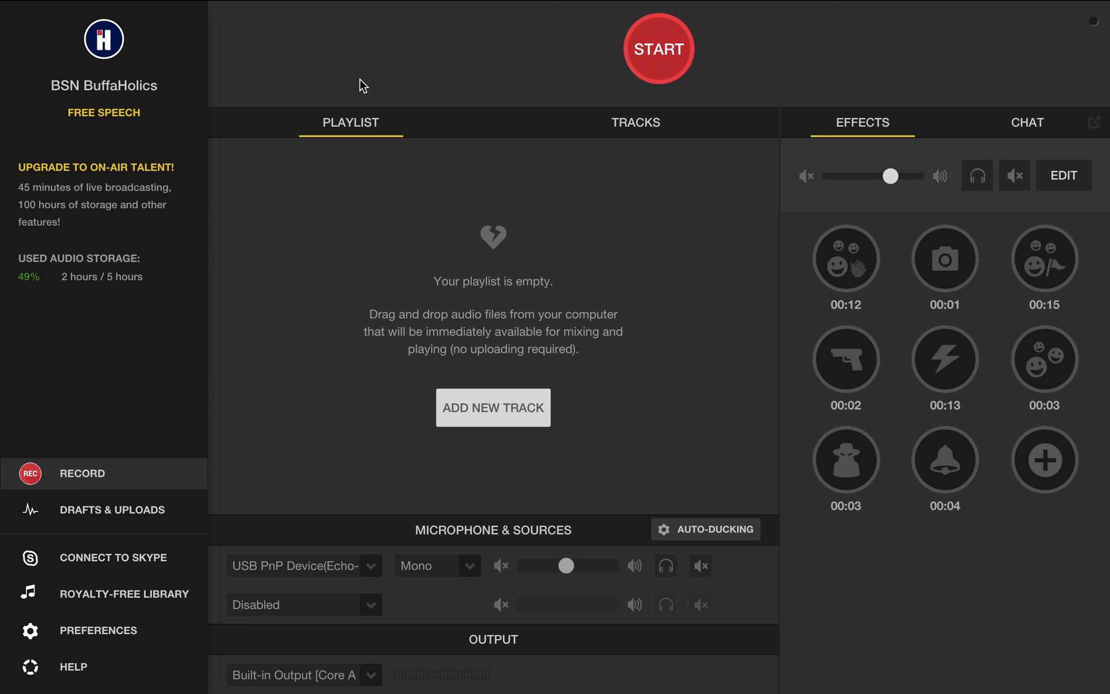
- Switch back to GarageBand and play the project from the beginning of the BFH Intro
key("ctrl+Left")
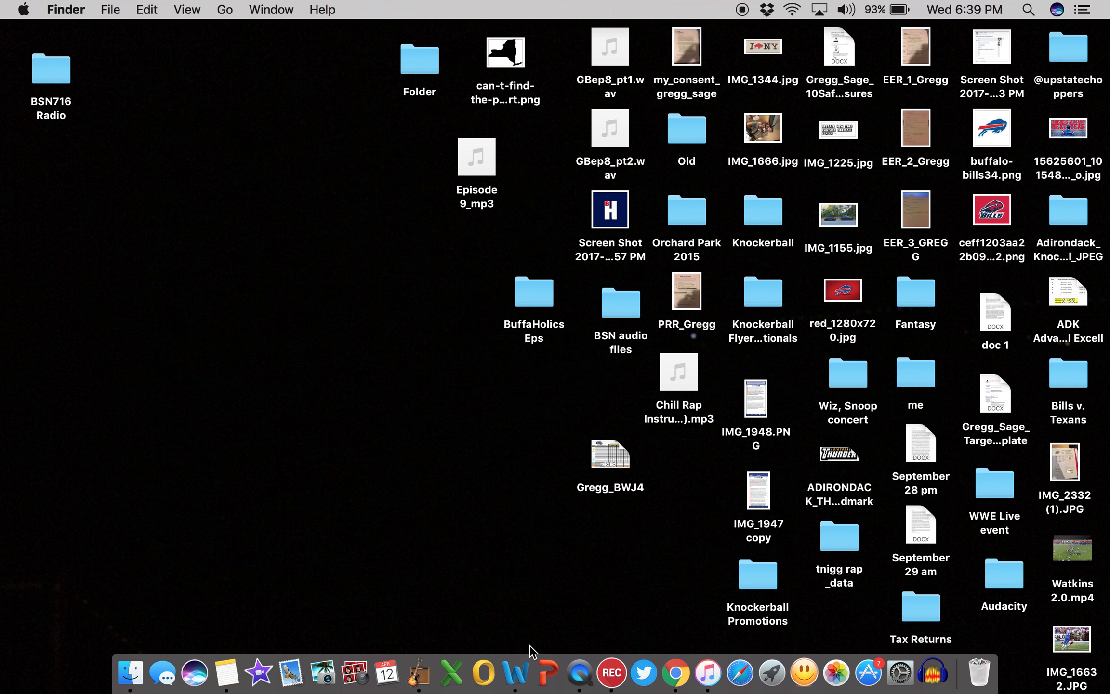
left_click(416, 669)
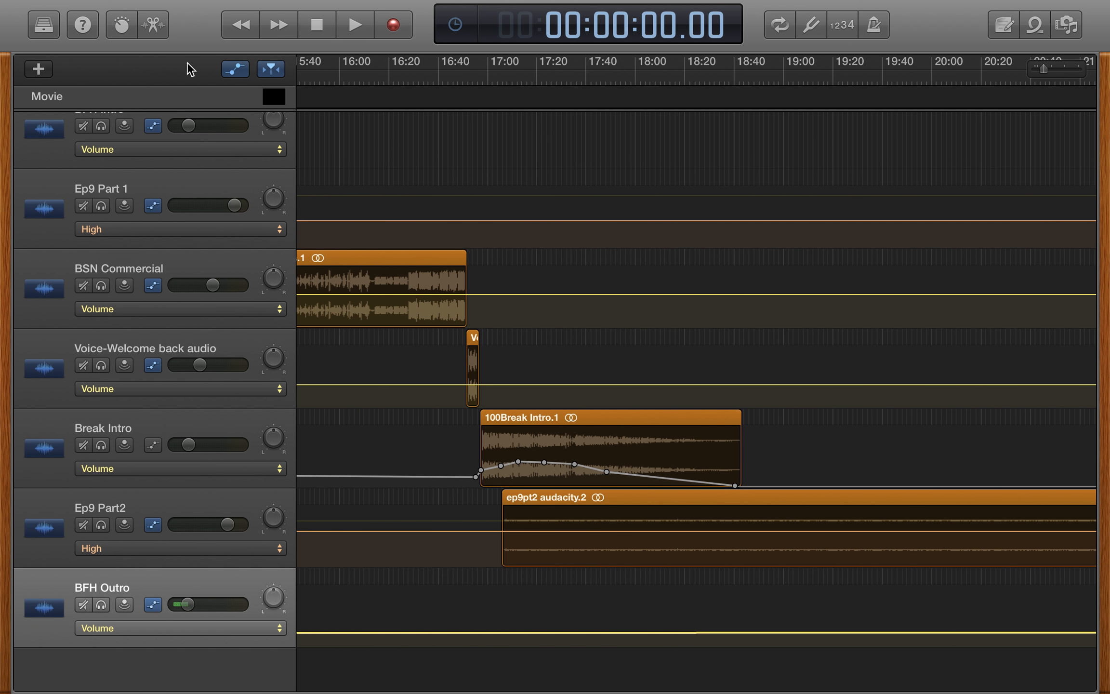
scroll(388, 255, "left", 20)
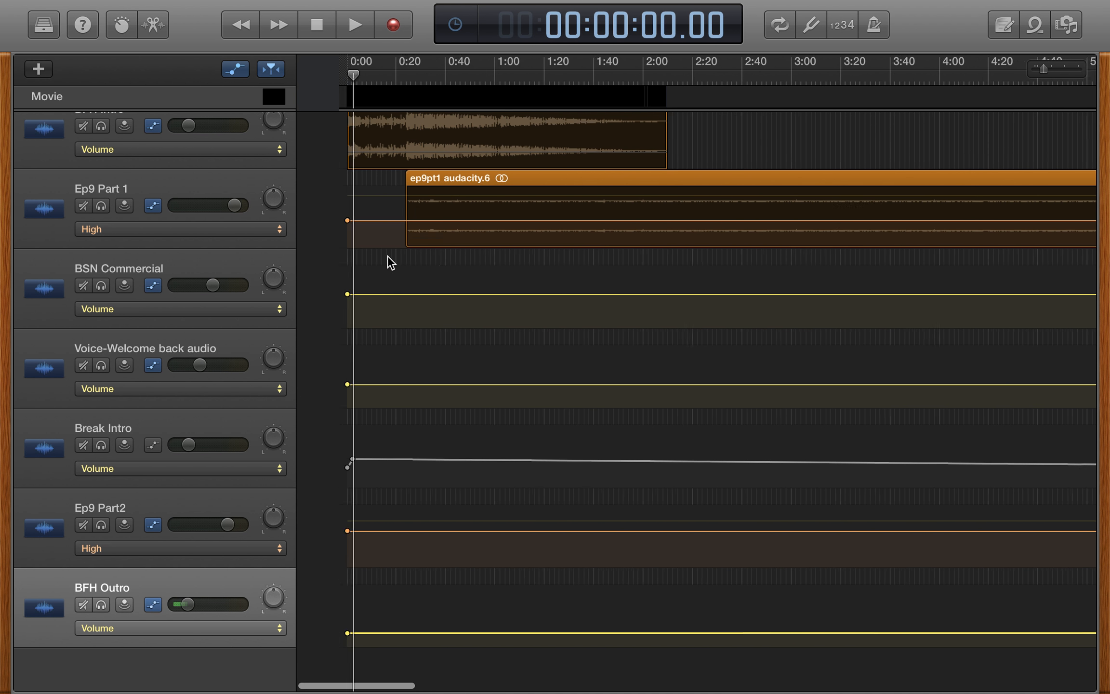
scroll(387, 255, "up", 2)
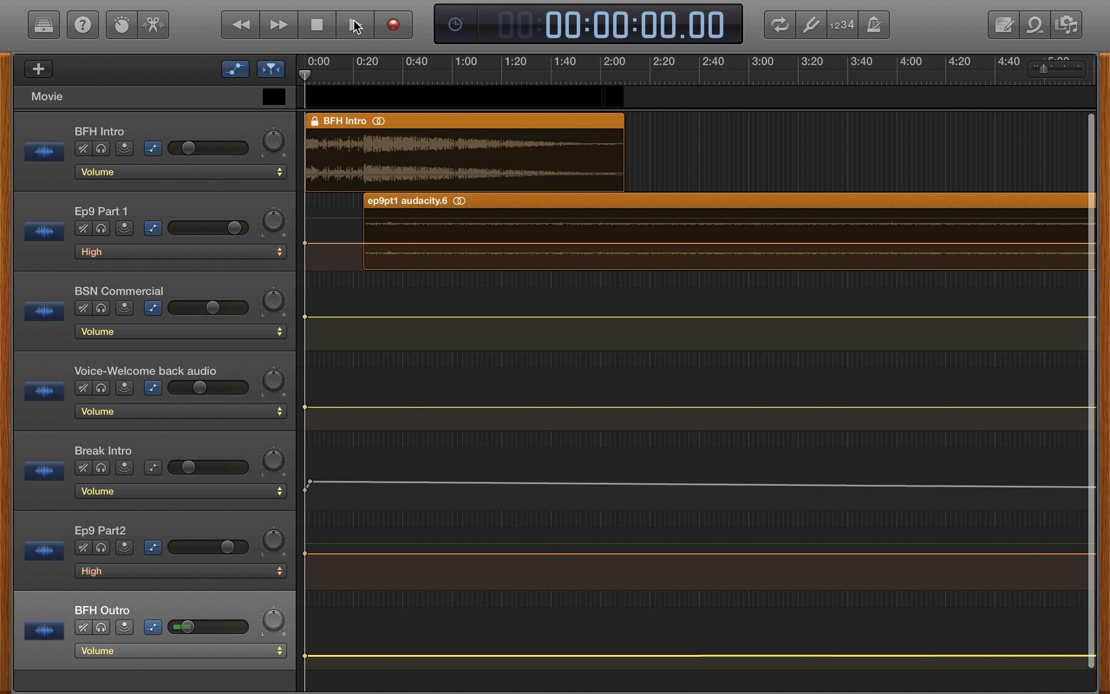
left_click(355, 27)
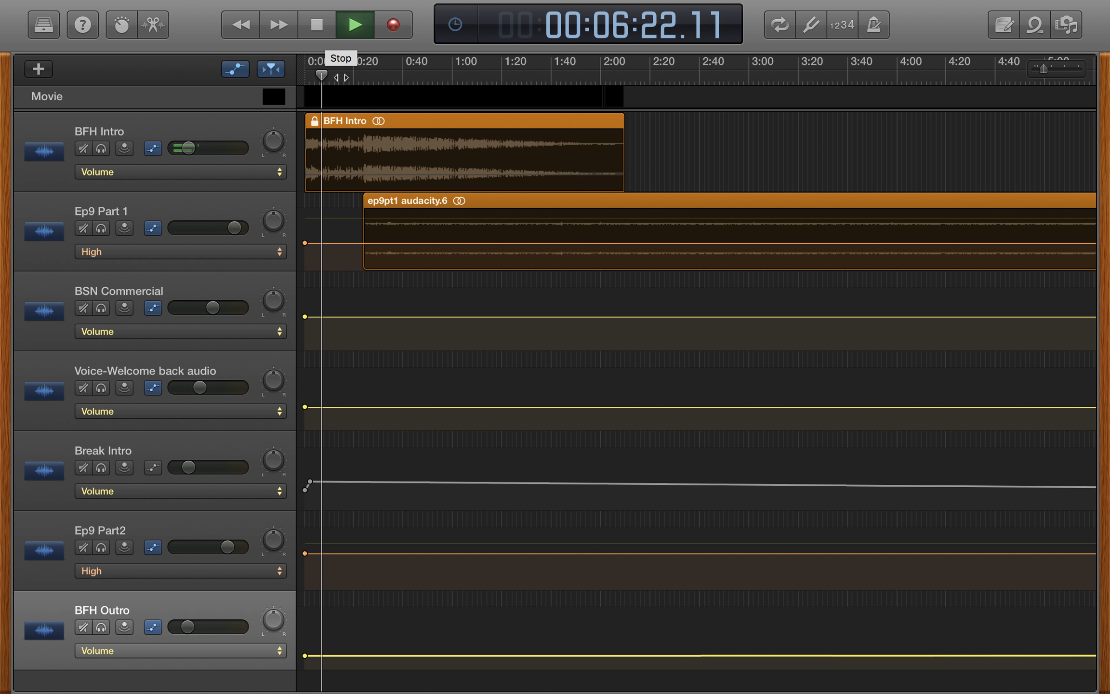
- Skip playback ahead to about 0:20 to hear the BFH Intro run under the start of Ep9 Part 1, and stop
left_click(354, 77)
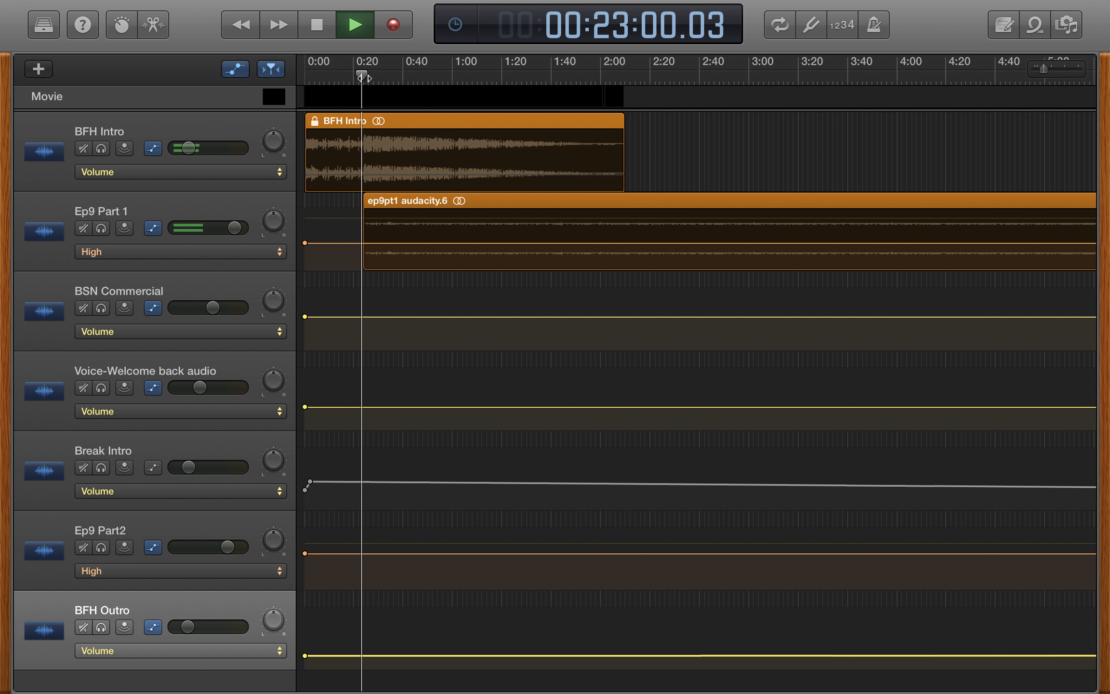
left_click(237, 69)
left_click(239, 69)
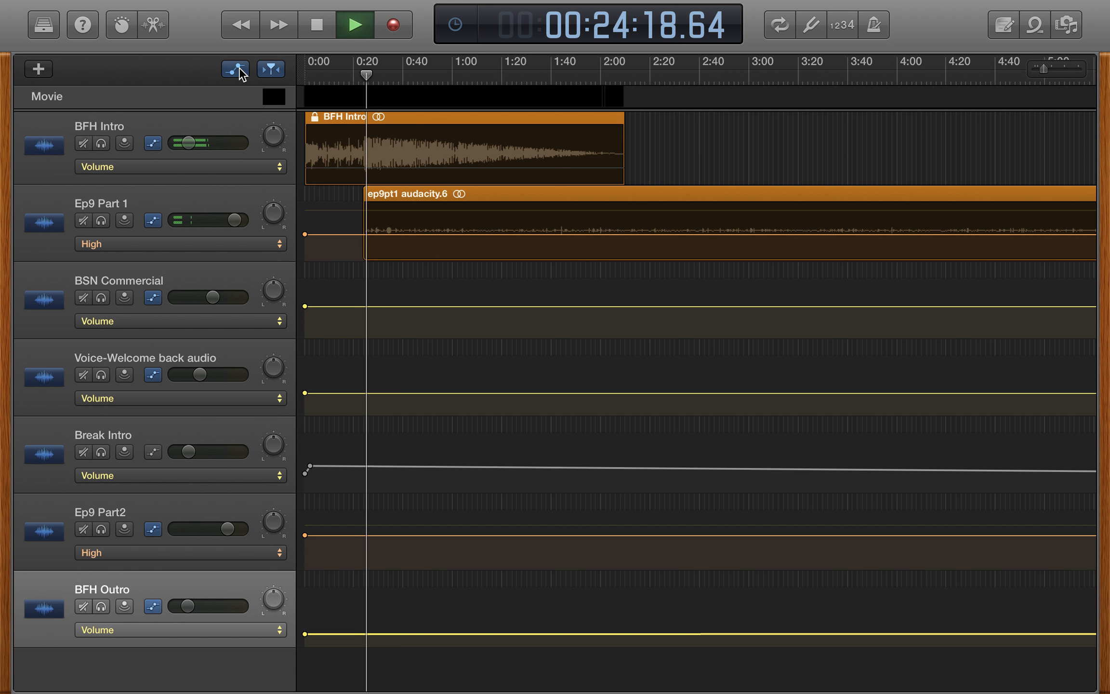
scroll(364, 216, "up", 1)
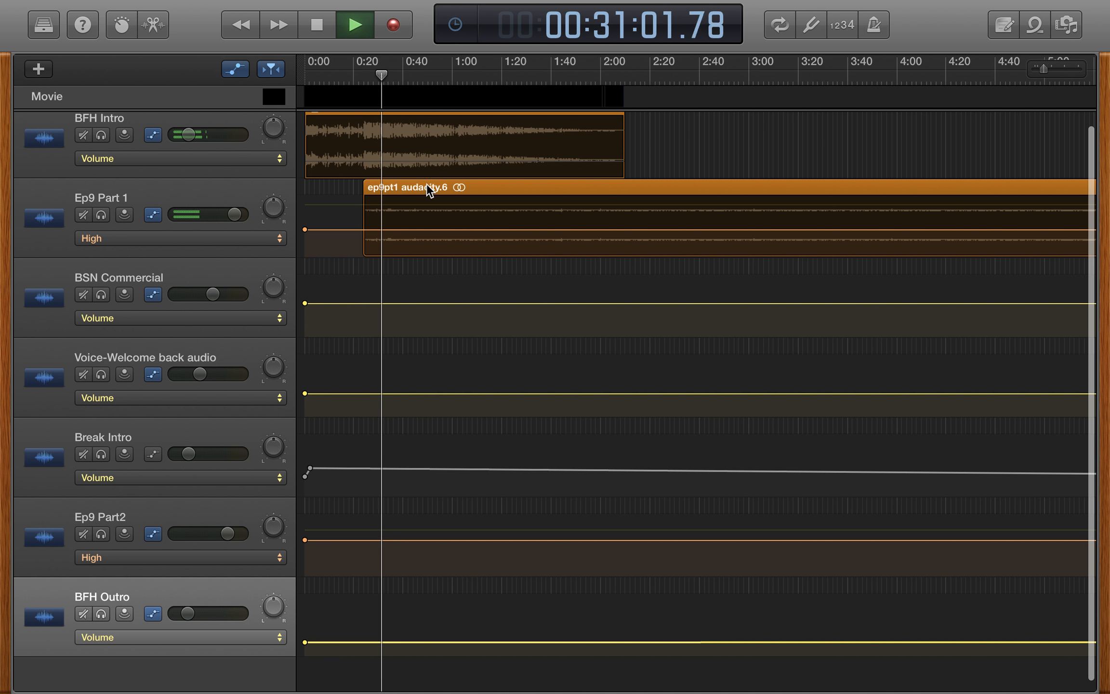
left_click(322, 25)
- Play from about 14:35 through the end of Ep9 Part 1 into the BSN Commercial, and stop playback
scroll(459, 230, "right", 15)
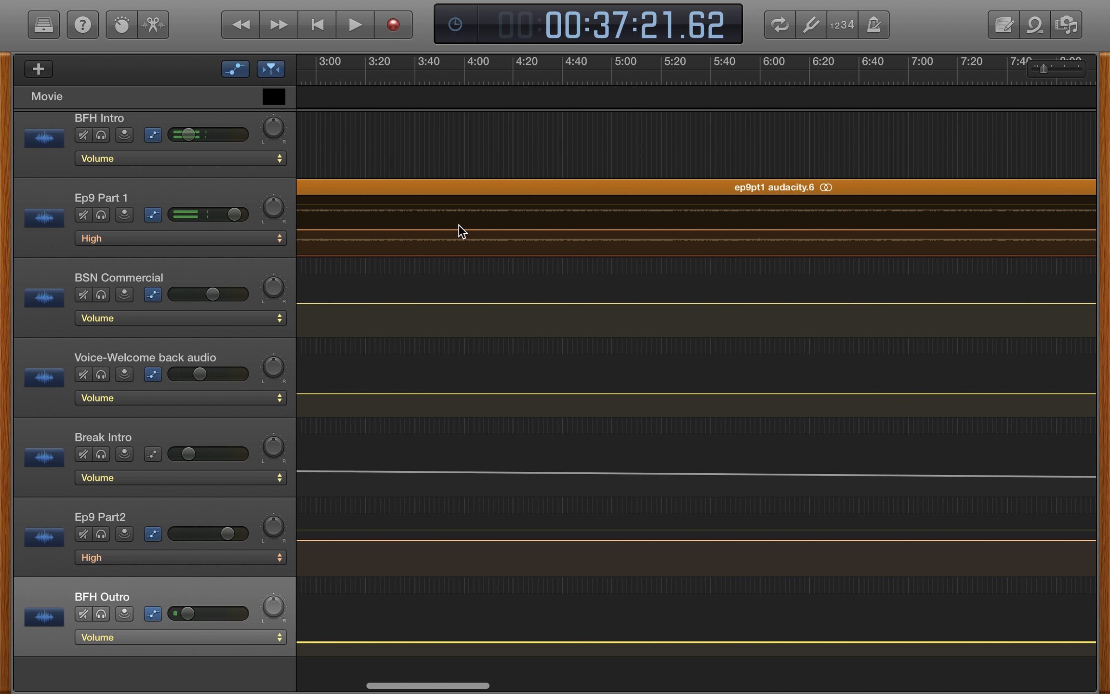
scroll(458, 230, "right", 10)
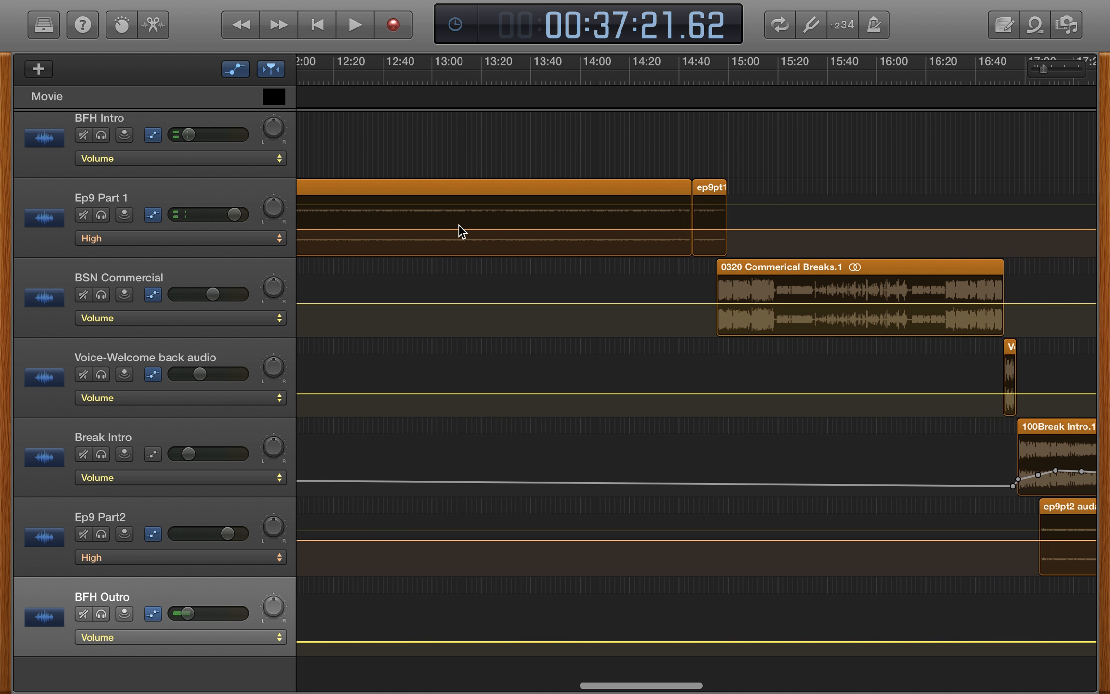
mouse_move(664, 73)
left_mouse_down()
mouse_move(681, 73)
mouse_move(667, 73)
left_mouse_up()
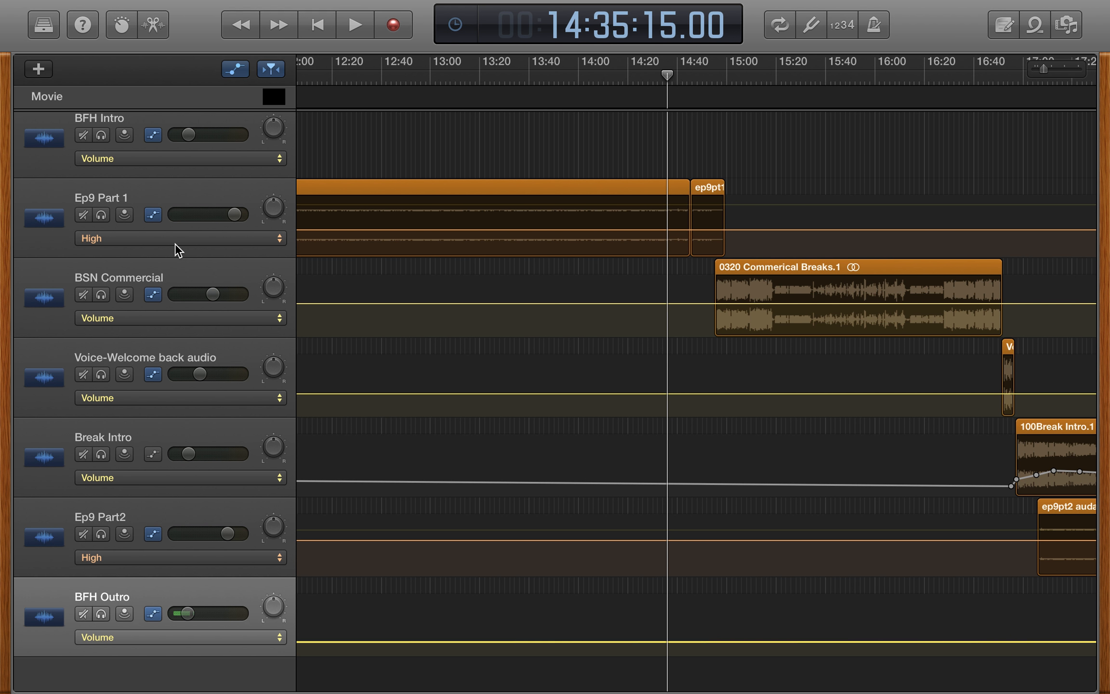
scroll(175, 243, "down", 1)
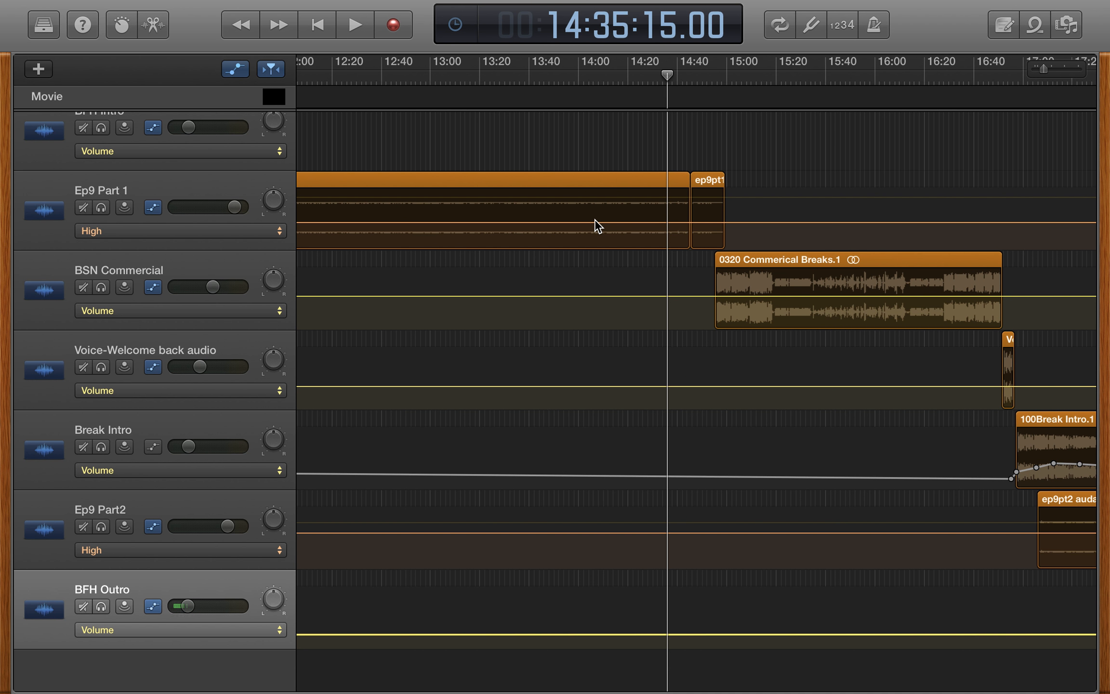
key("space")
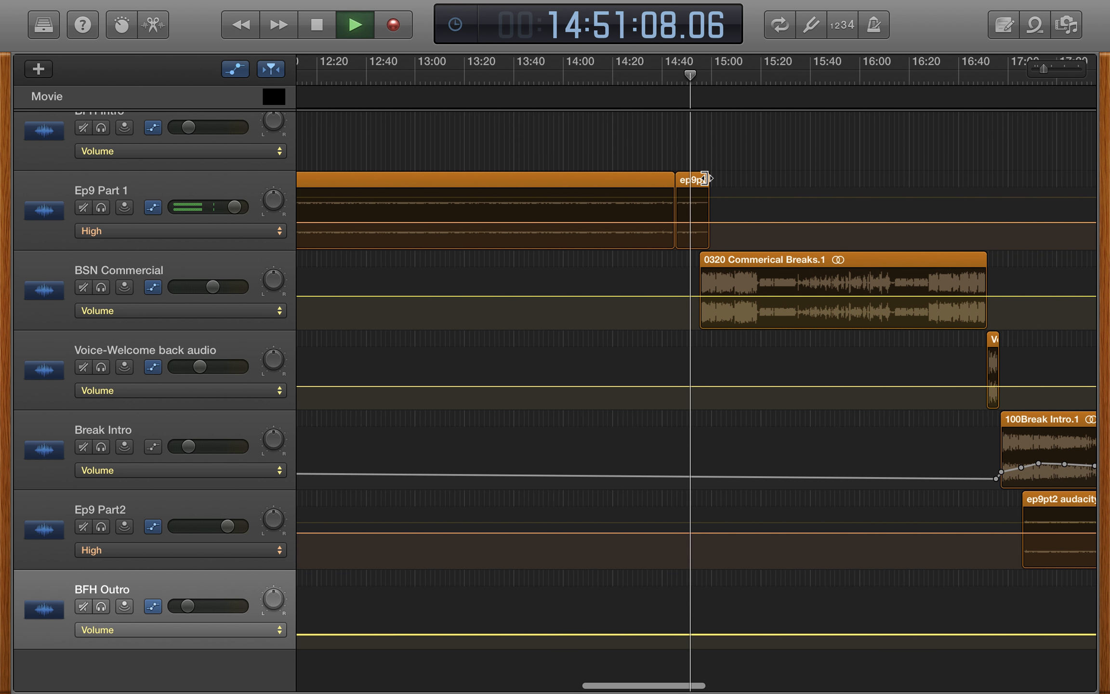
scroll(707, 176, "up", 5)
left_click(705, 176)
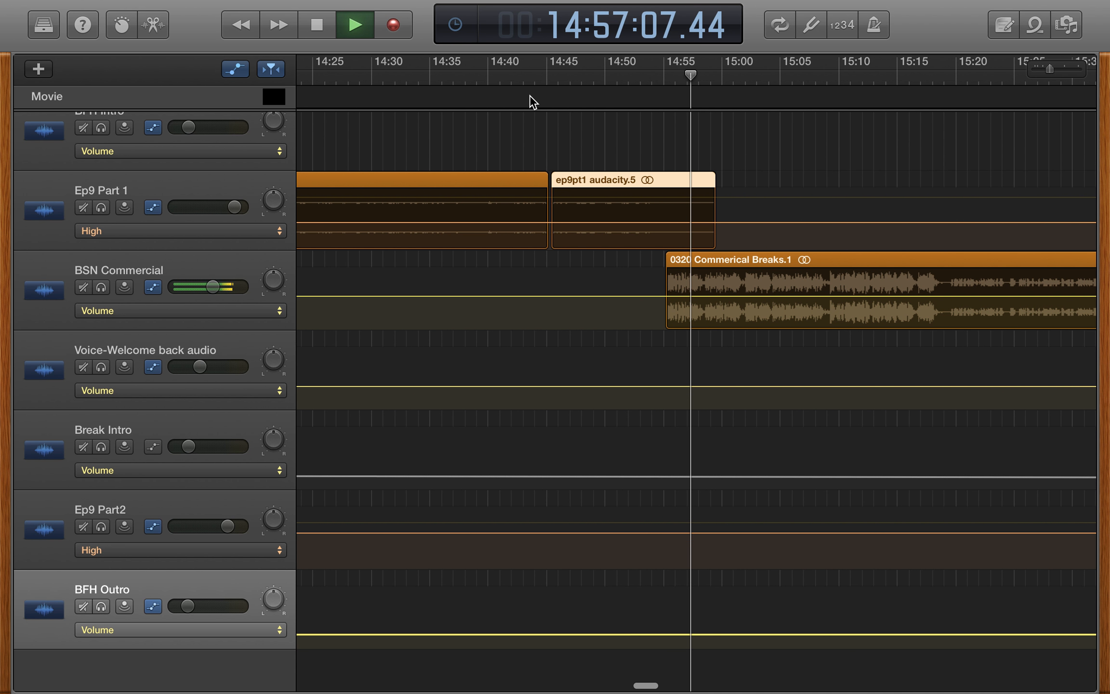
left_click(349, 25)
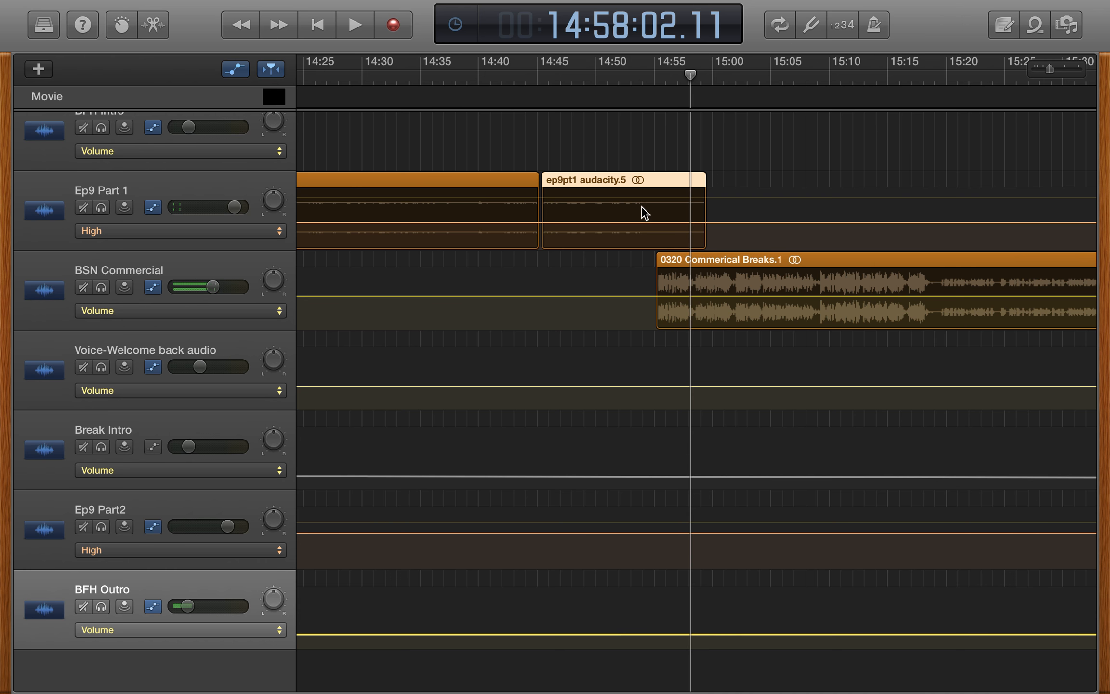
- Replay the overlap between Ep9 Part 1 and the BSN Commercial from about 14:52 and stop
scroll(644, 203, "up", 5)
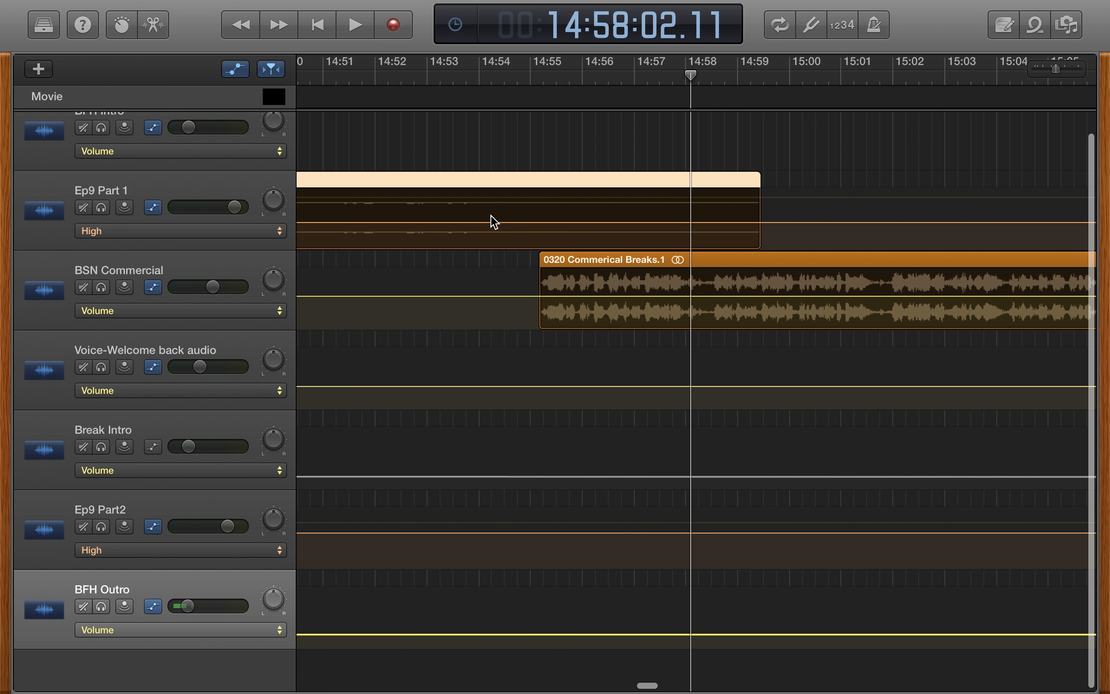
left_click_drag(527, 74, 413, 74)
key("space")
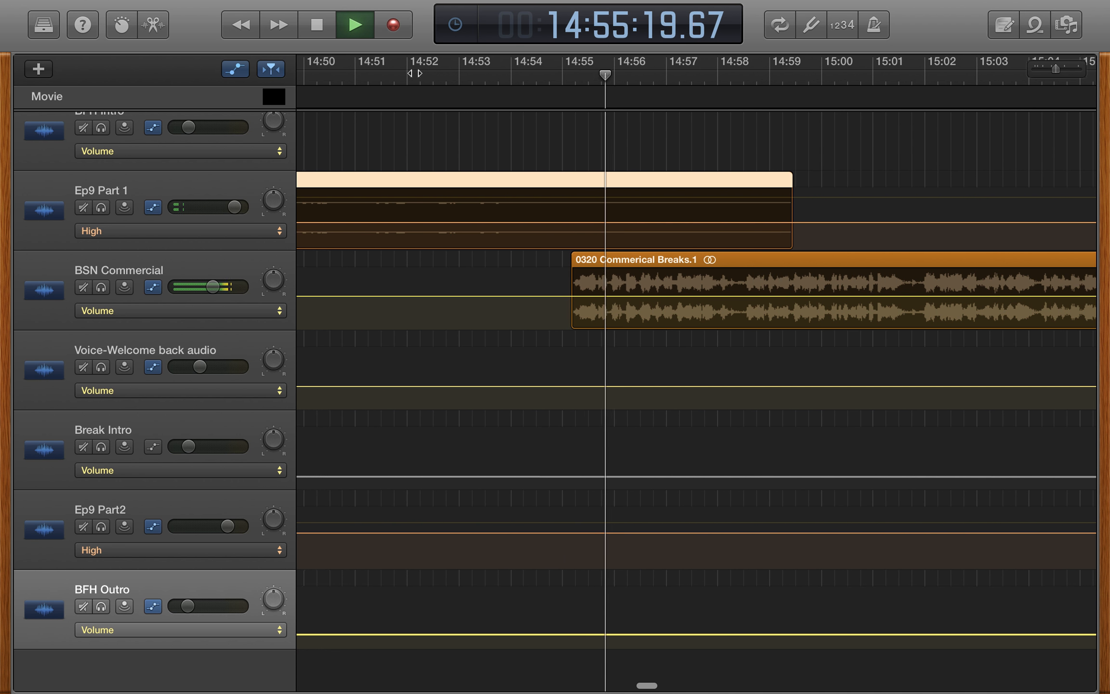
key("space")
- Place the playhead at about 16:48 near the end of the BSN Commercial and start playback into the welcome-back voice clip
scroll(545, 249, "right", 4)
scroll(545, 251, "right", 15)
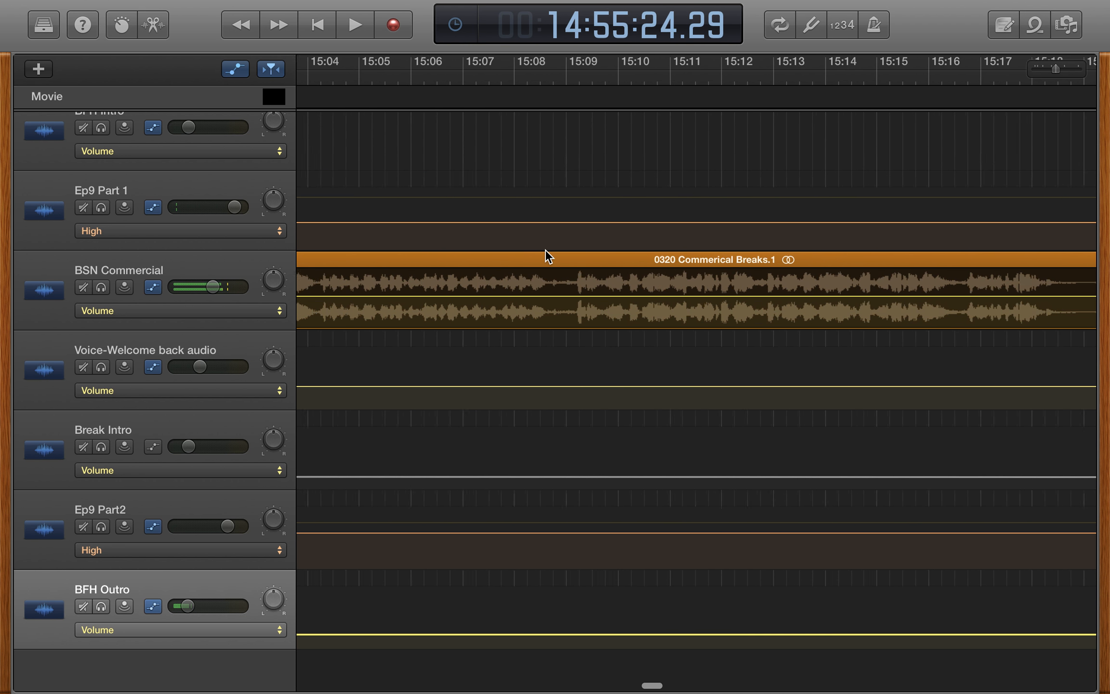
scroll(544, 249, "right", 3)
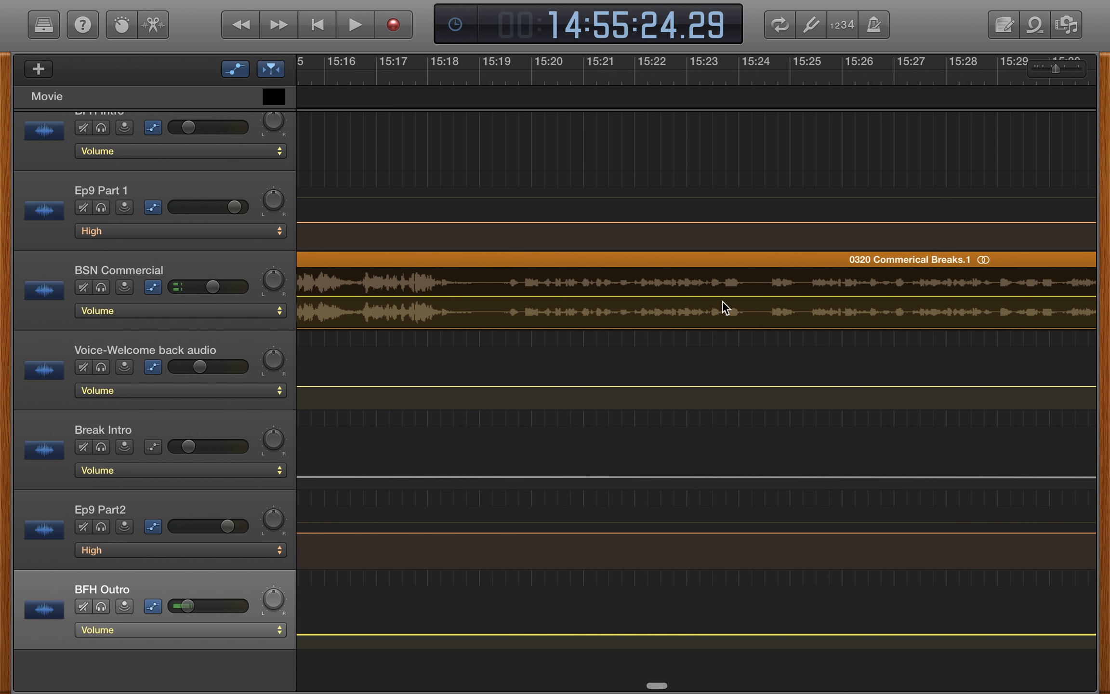
scroll(783, 323, "right", 15)
scroll(788, 327, "right", 20)
scroll(788, 327, "right", 11)
scroll(776, 350, "down", 10)
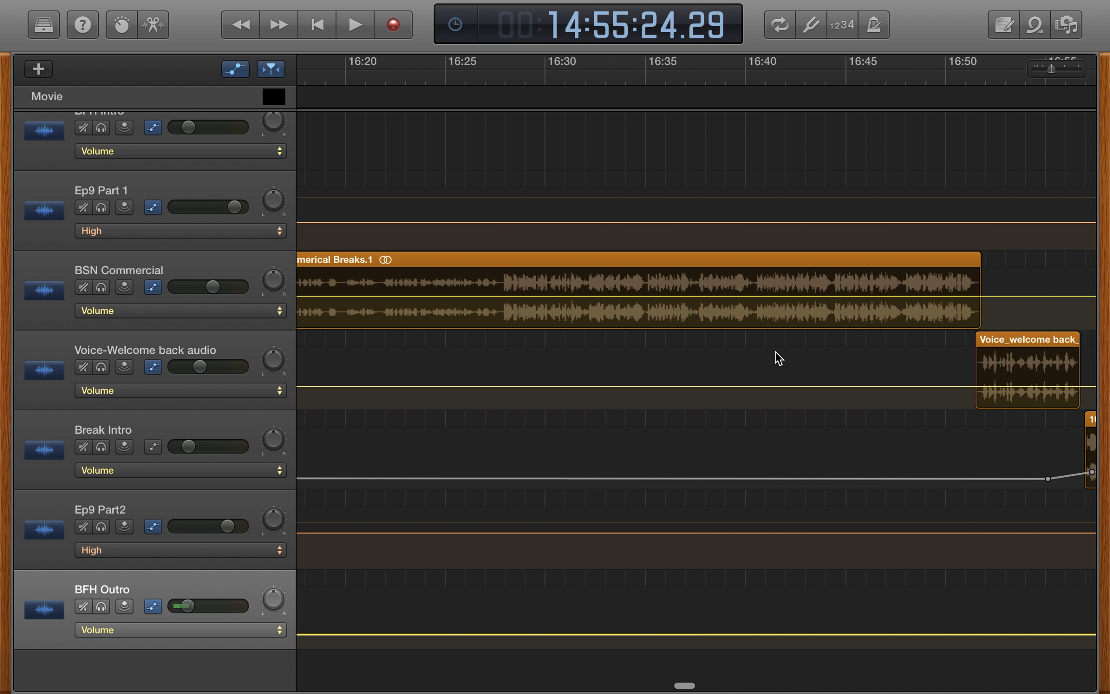
scroll(776, 351, "left", 1)
left_click_drag(417, 75, 424, 79)
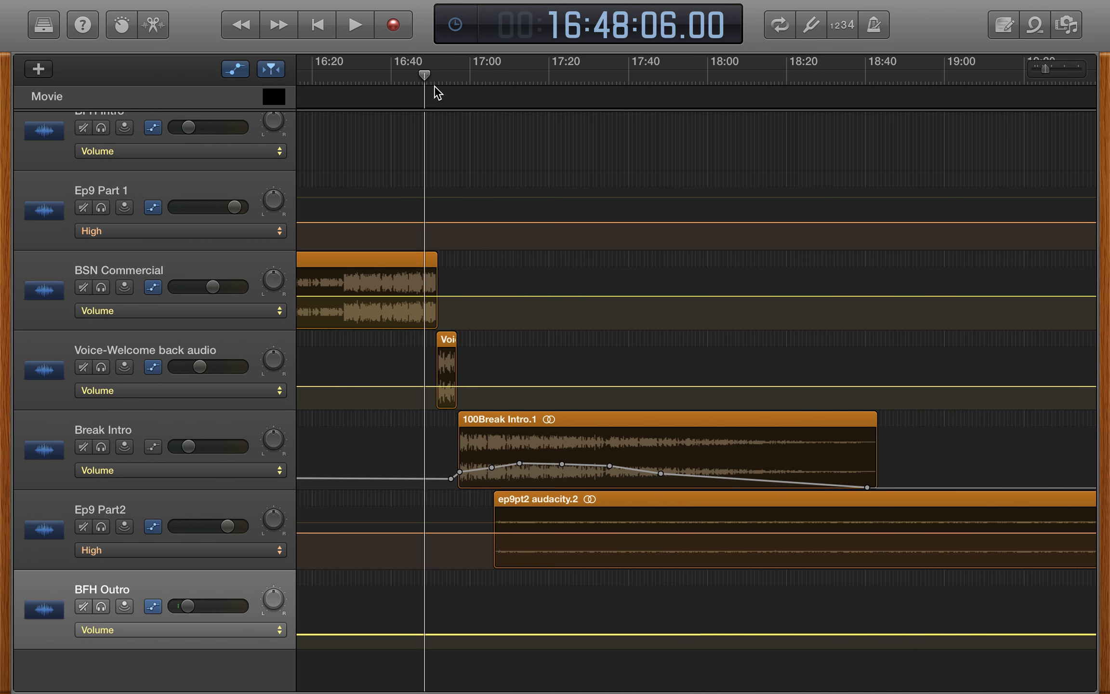
key("space")
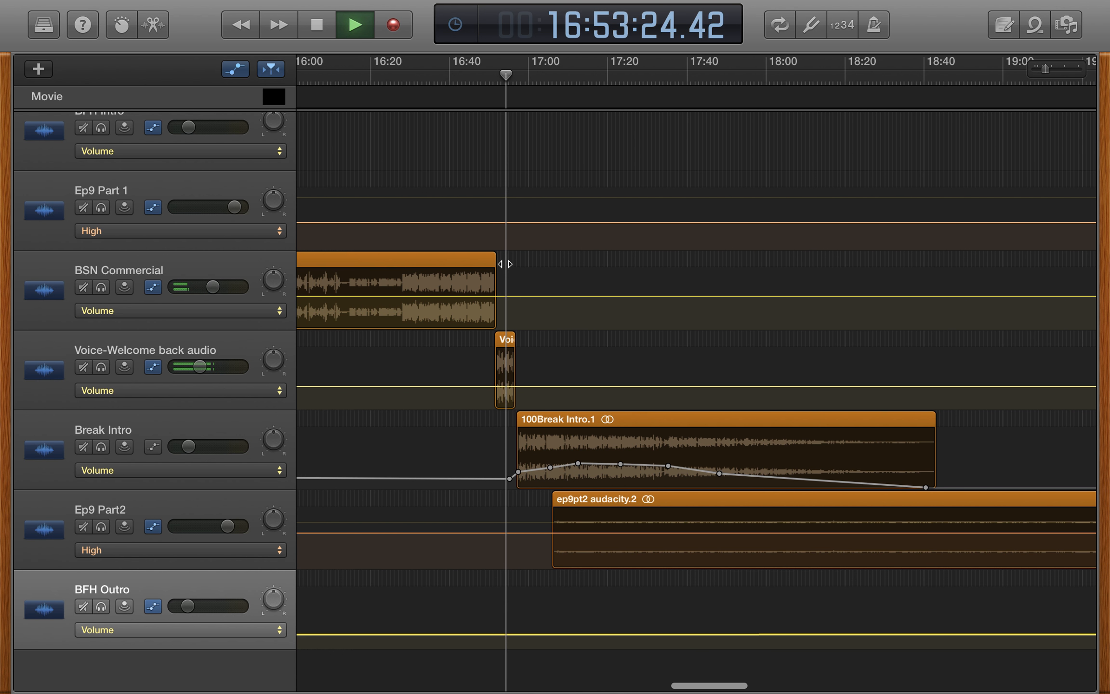
- Follow playback from the welcome-back voice clip through the Break Intro and its volume curve to the start of Ep9 Part2
scroll(505, 264, "up", 10)
scroll(809, 432, "right", 8)
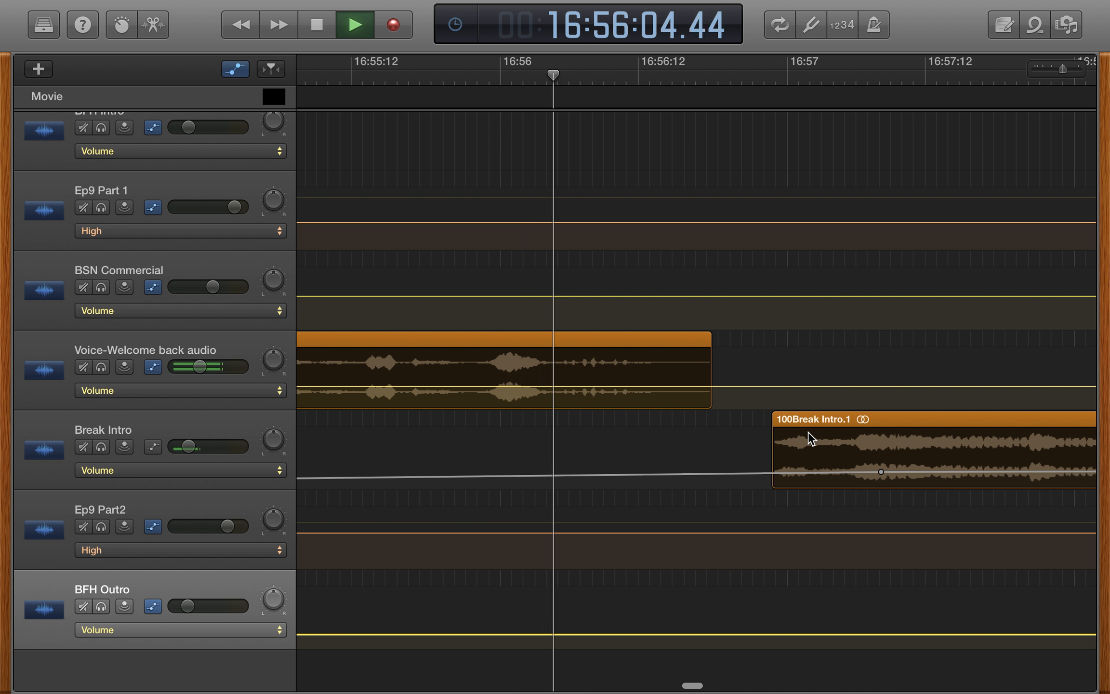
scroll(809, 431, "right", 2)
scroll(778, 479, "right", 8)
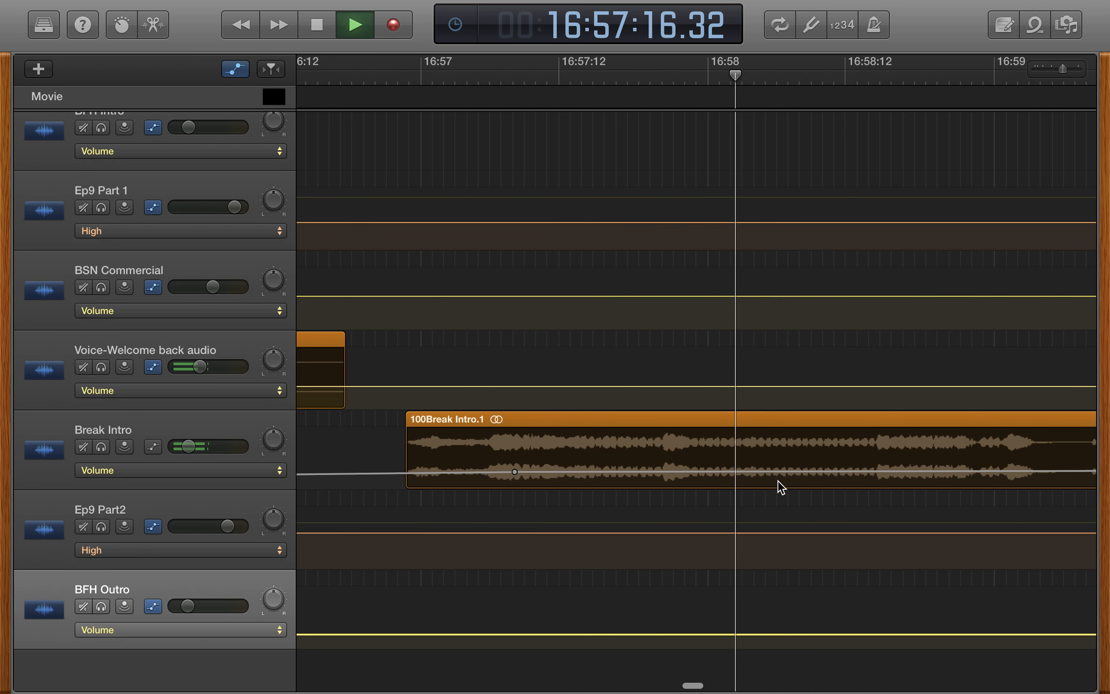
scroll(778, 479, "right", 5)
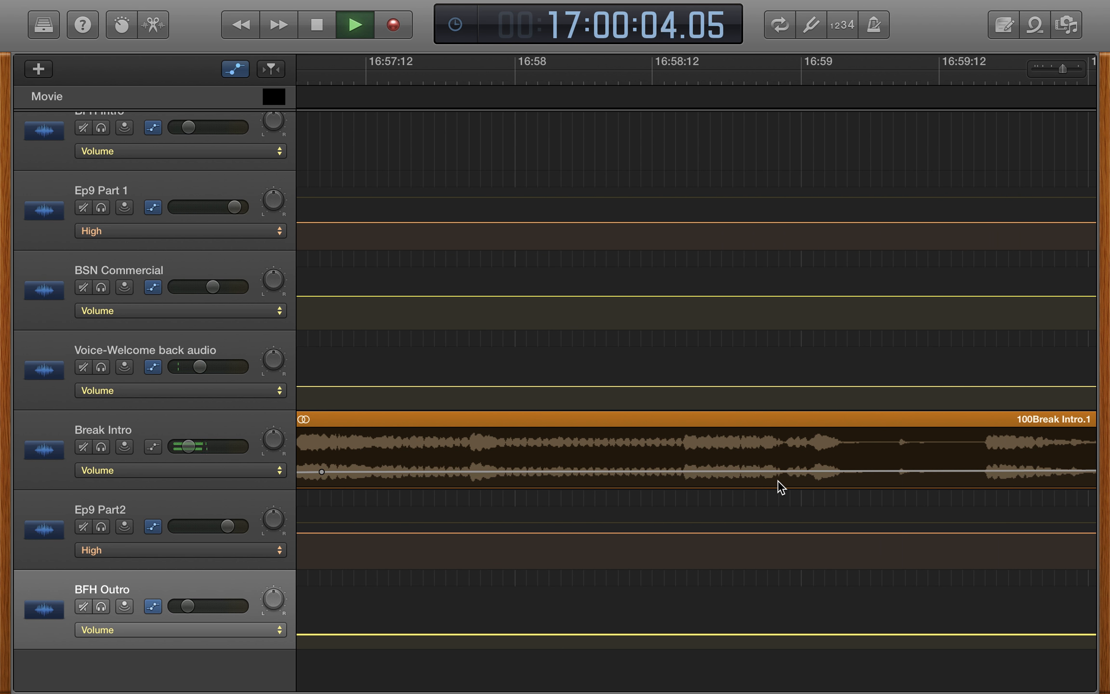
scroll(701, 444, "right", 2)
scroll(723, 382, "down", 5)
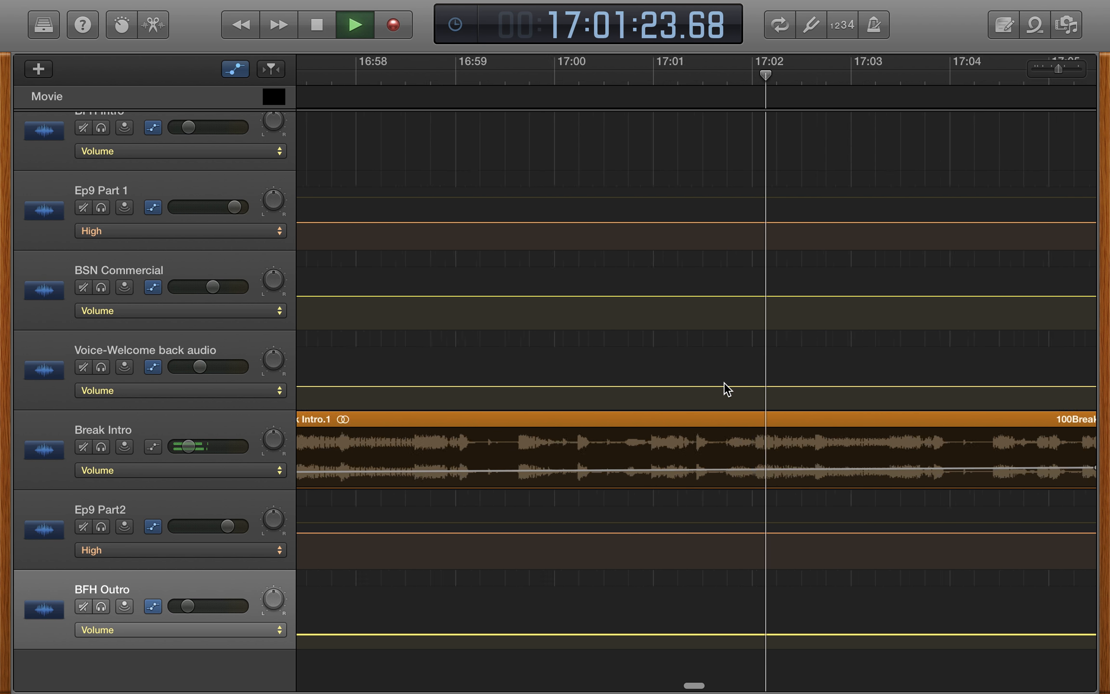
scroll(724, 382, "down", 5)
scroll(726, 387, "right", 6)
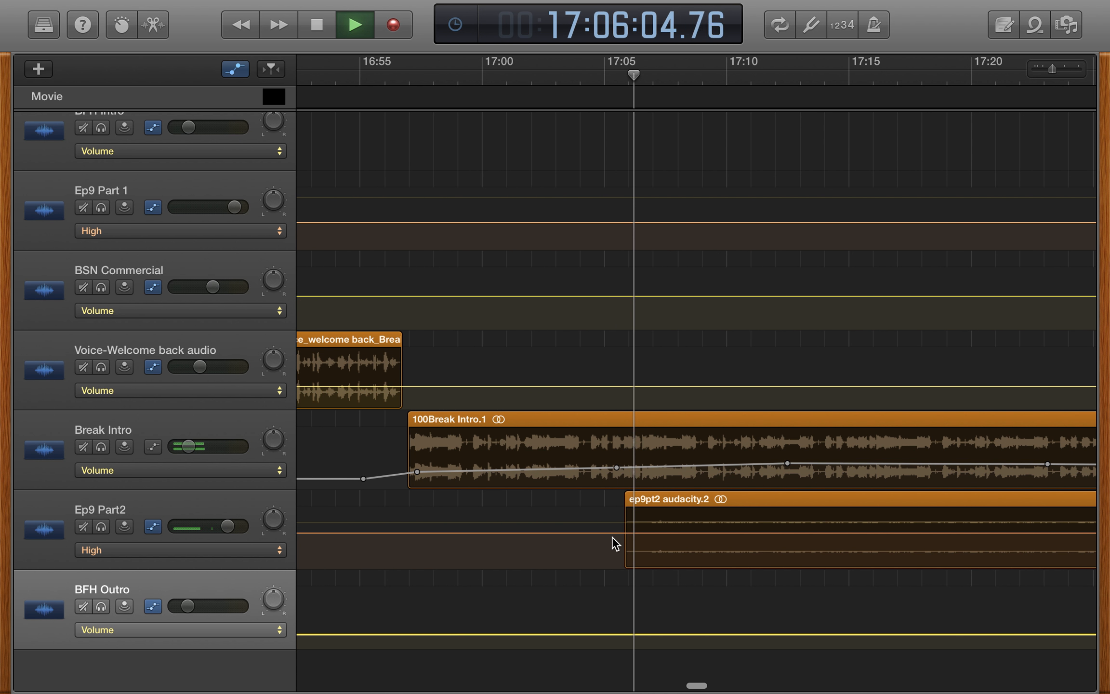
scroll(710, 496, "right", 3)
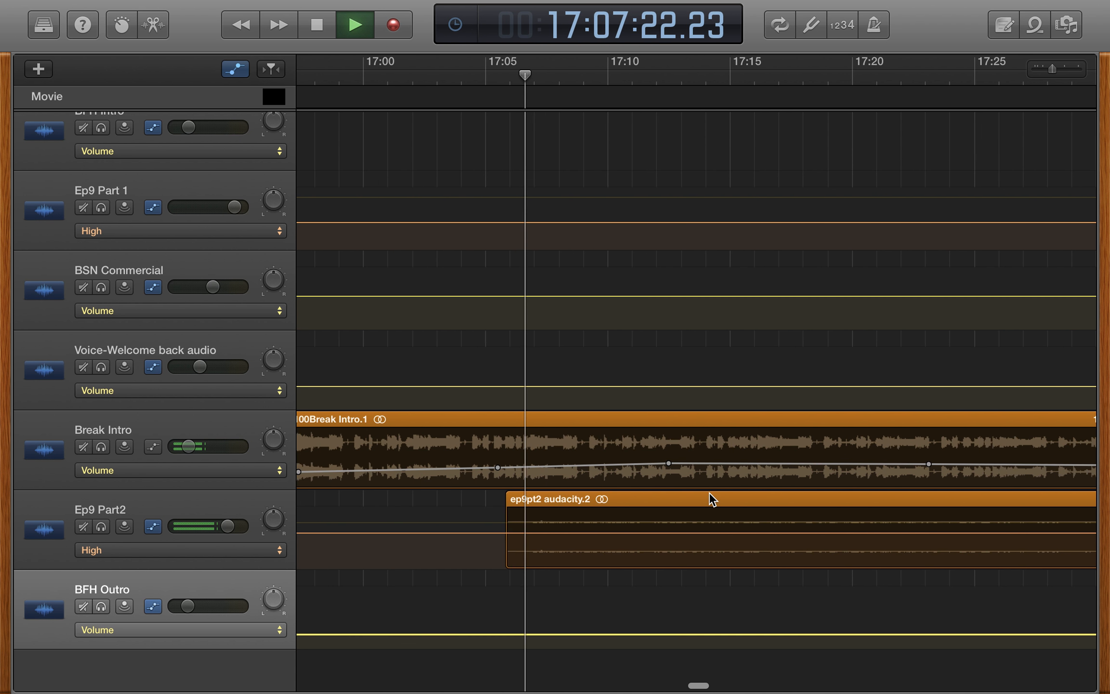
- Audition the Break Intro's falling volume curve under Ep9 Part2, skipping ahead to about 17:45 and further along its fade-out, and stop playback
scroll(709, 492, "right", 4)
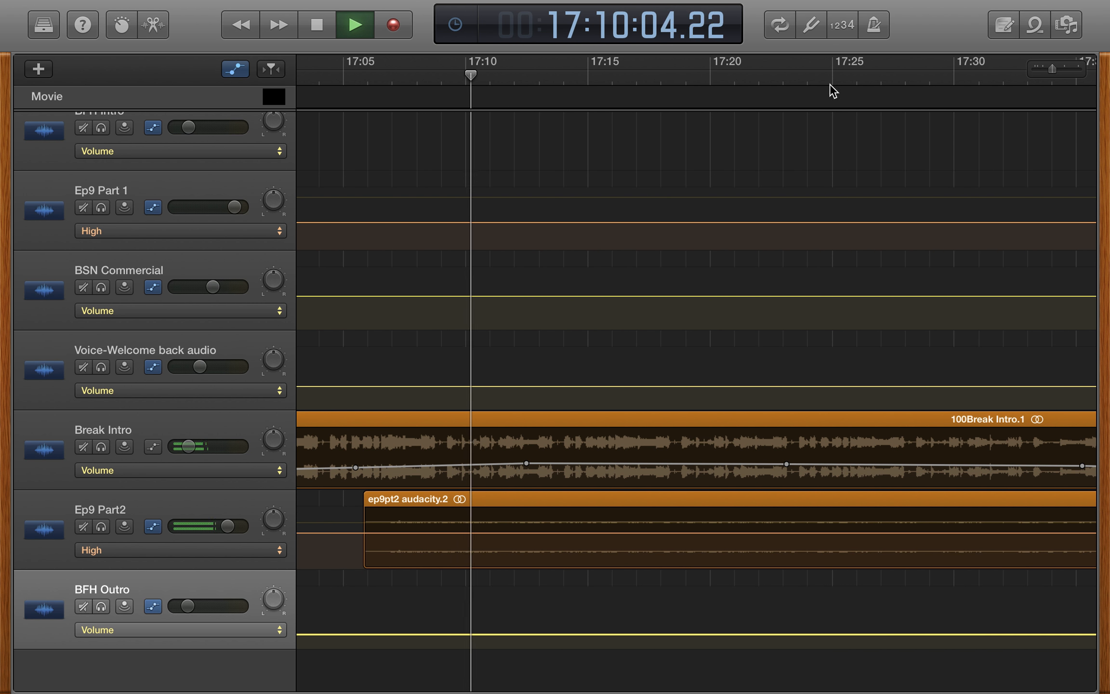
scroll(669, 100, "down", 5)
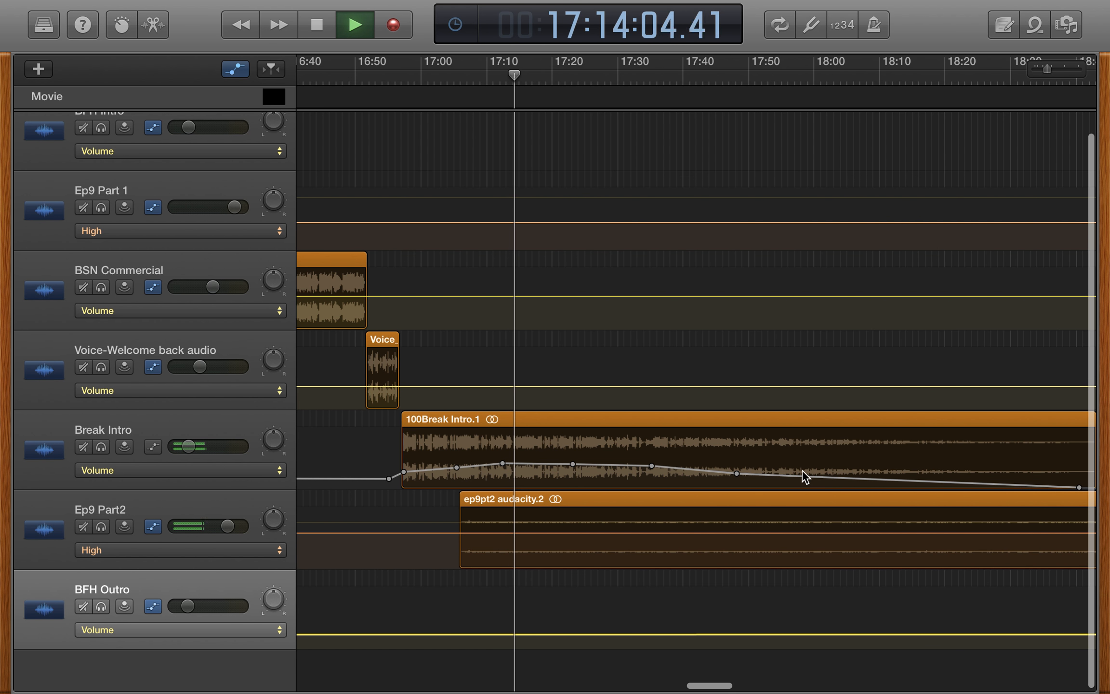
scroll(801, 476, "right", 7)
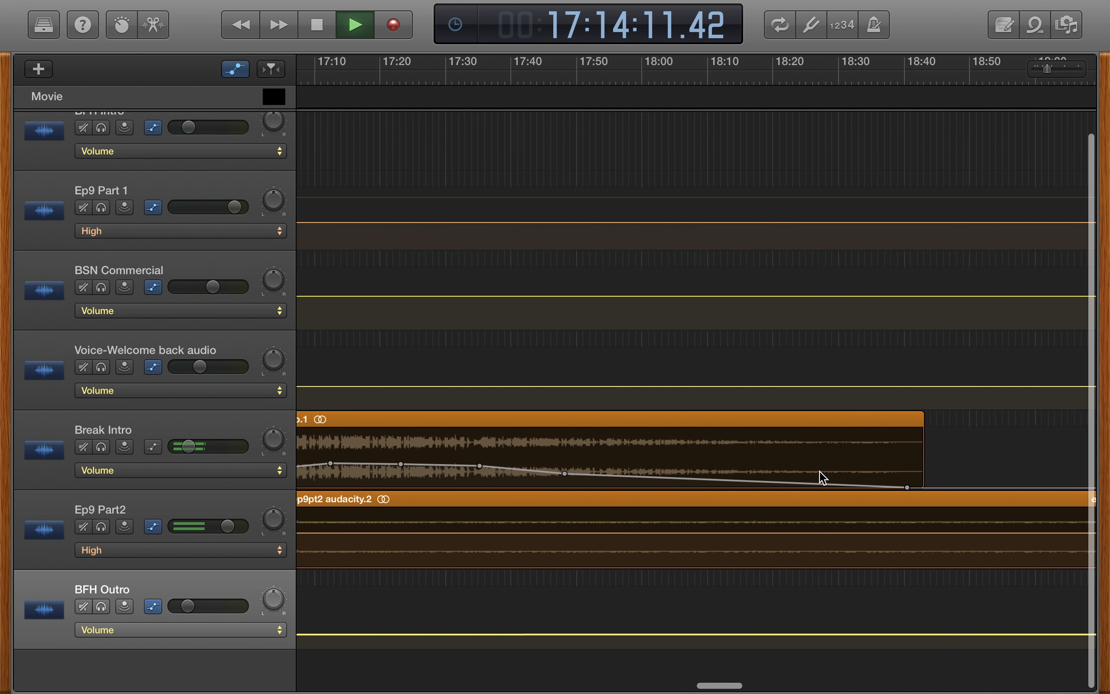
left_click(460, 72)
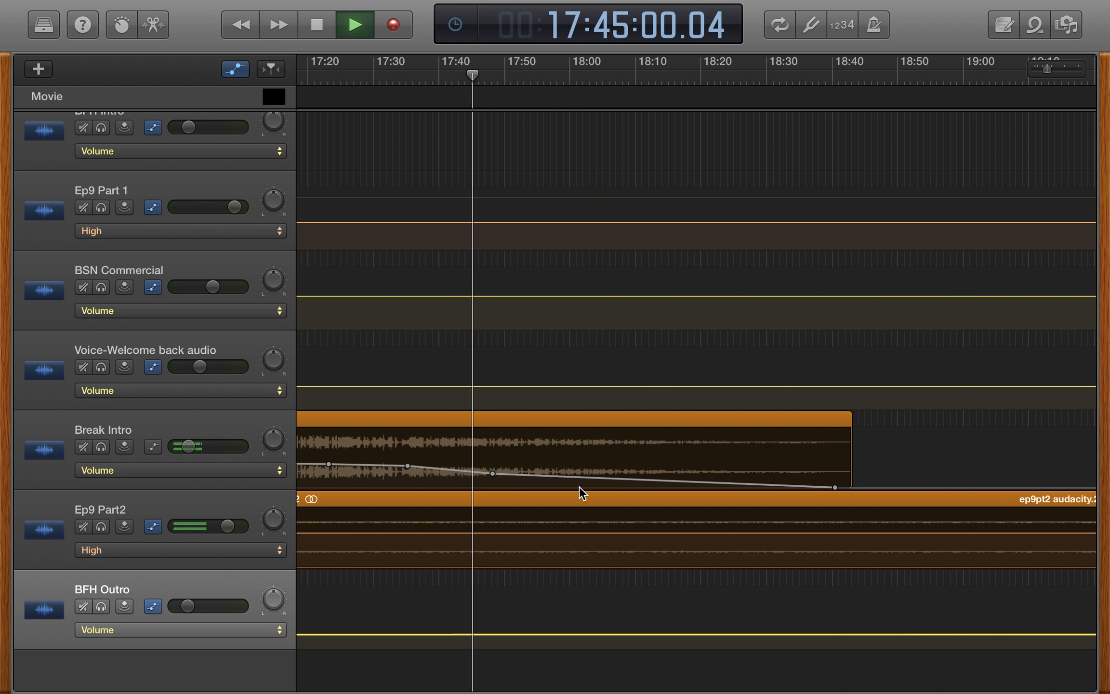
scroll(596, 484, "right", 2)
left_click(516, 73)
key("space")
key("space")
- Place the playhead at about 30:55 on Ep9 Part2, shortly before the BFH Outro begins, and start playback
left_click(638, 78)
scroll(697, 359, "right", 20)
scroll(697, 359, "right", 20)
scroll(687, 359, "left", 10)
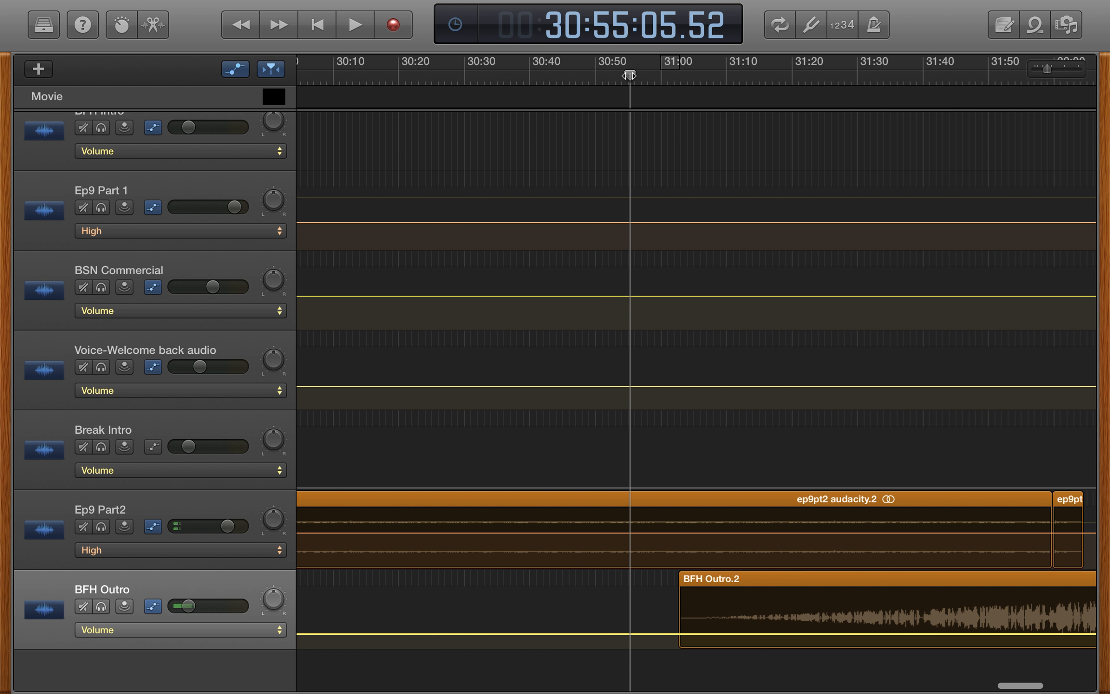
key("space")
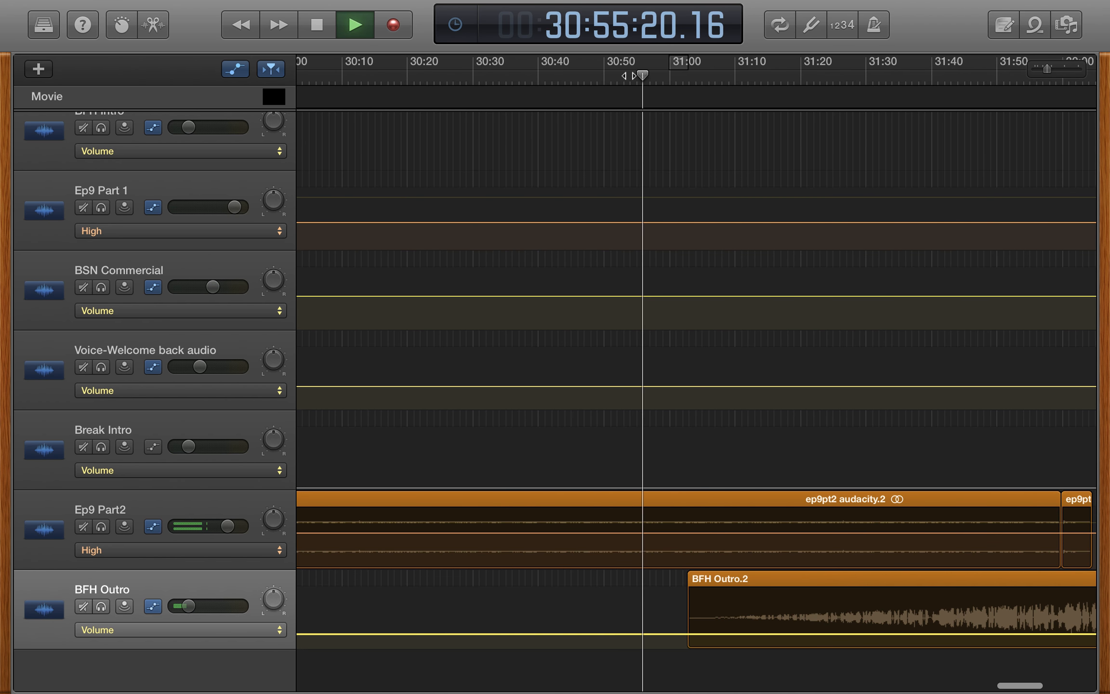
- Follow playback from about 30:55 across the start of the BFH Outro while Ep9 Part2 continues over it
scroll(717, 500, "up", 10)
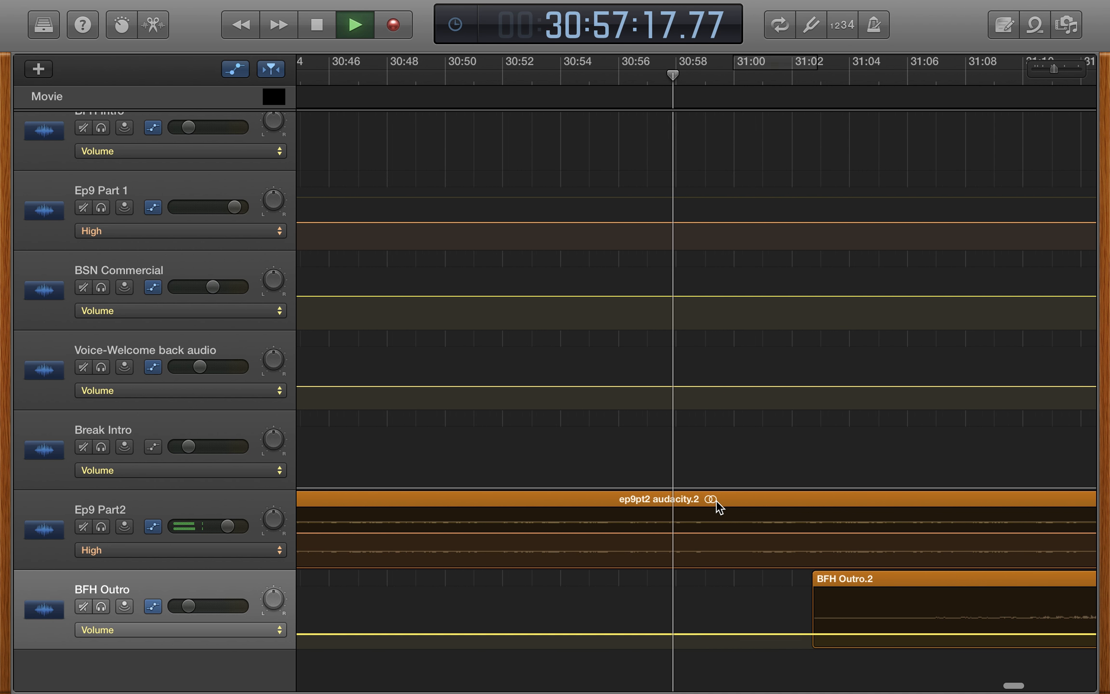
scroll(606, 548, "right", 10)
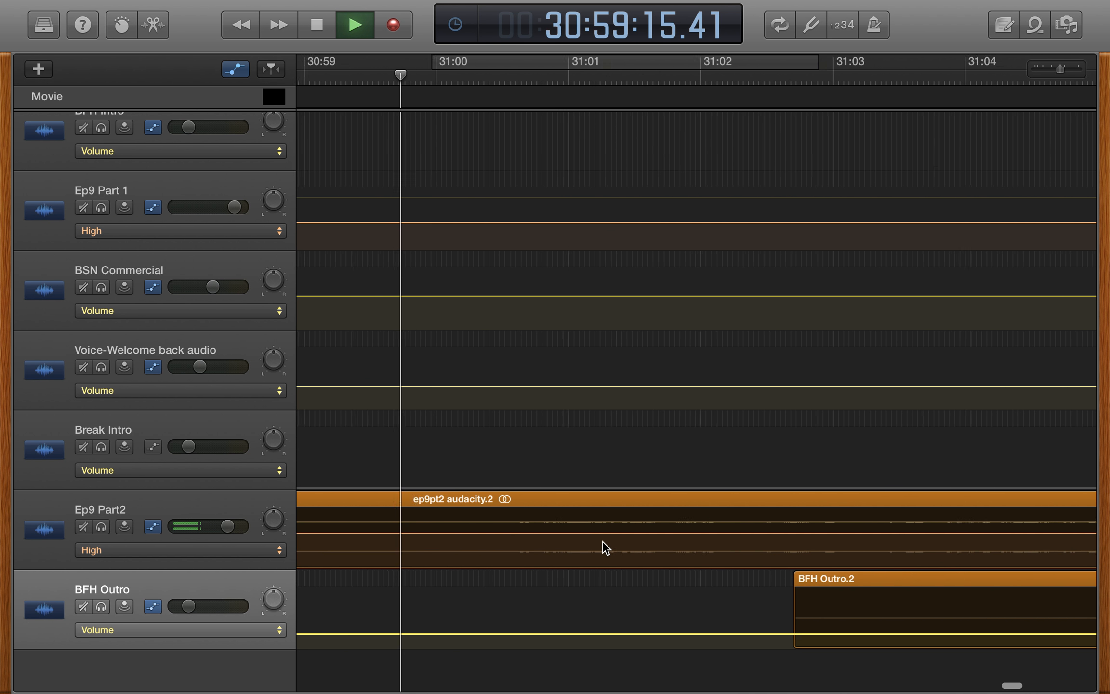
scroll(608, 530, "right", 10)
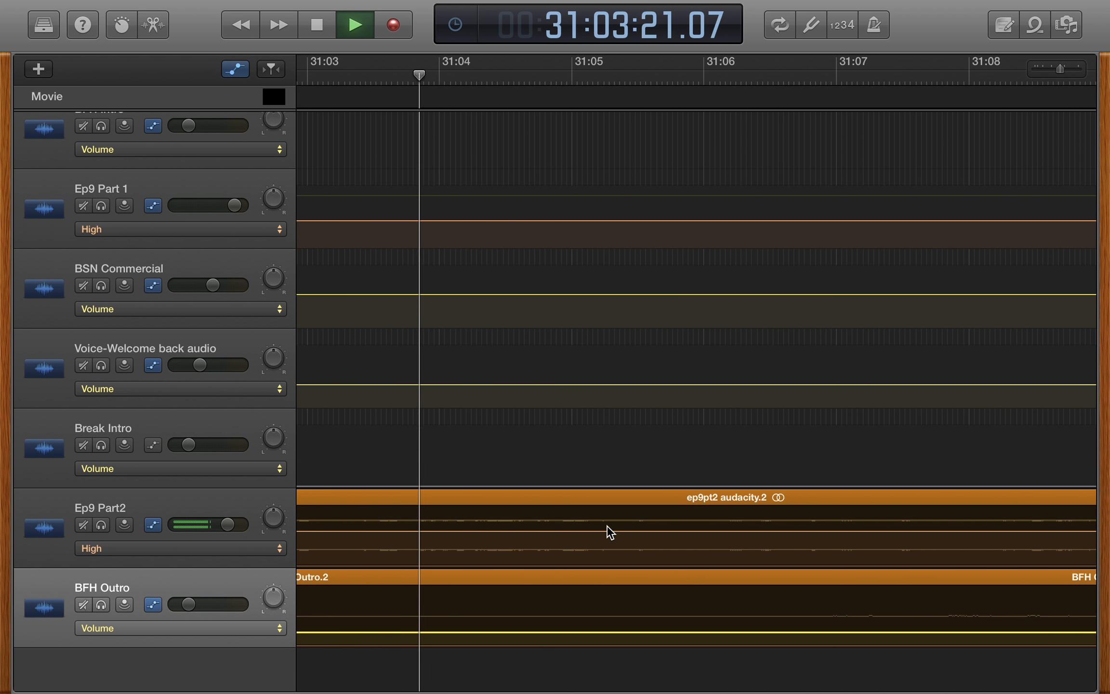
scroll(606, 531, "right", 4)
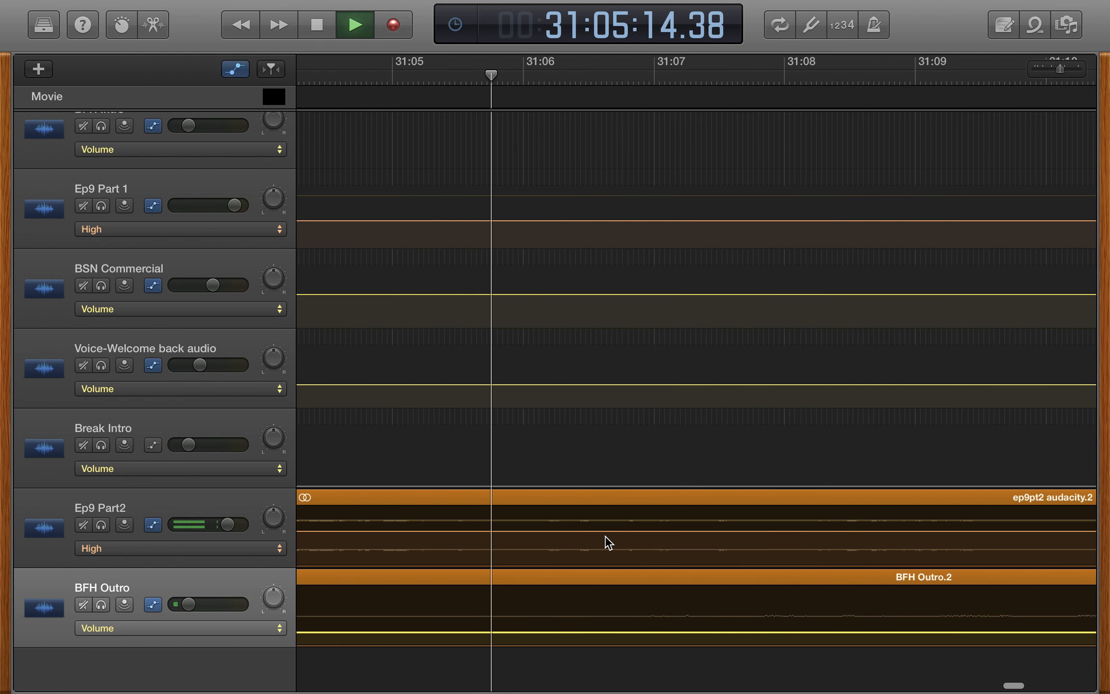
scroll(605, 536, "down", 5)
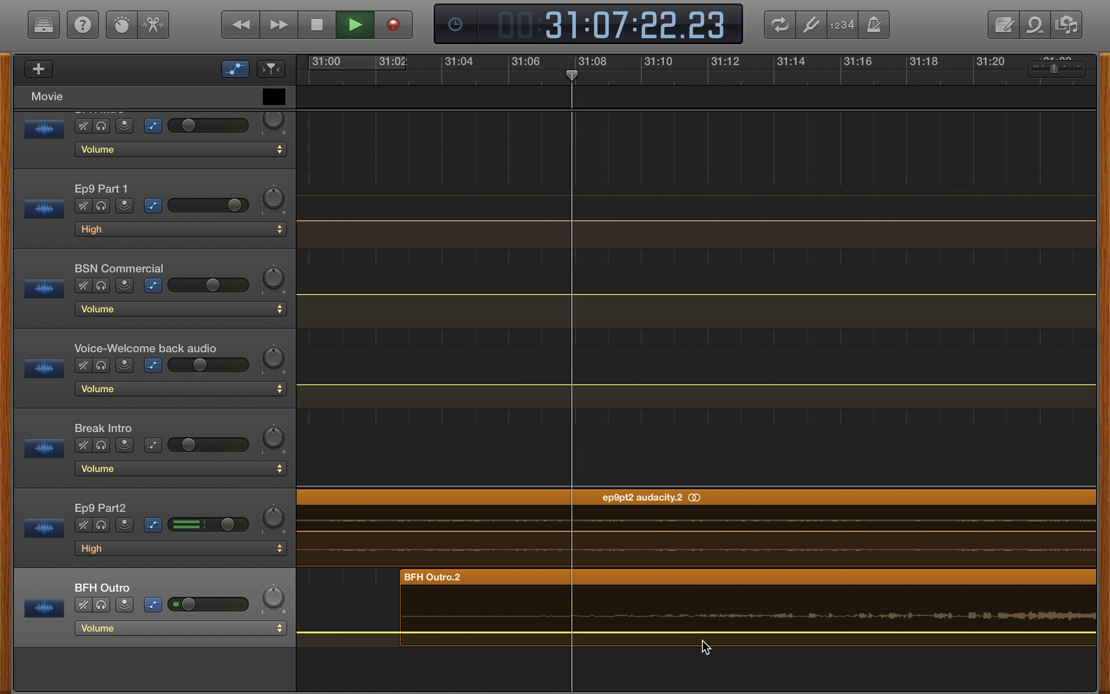
scroll(821, 627, "right", 6)
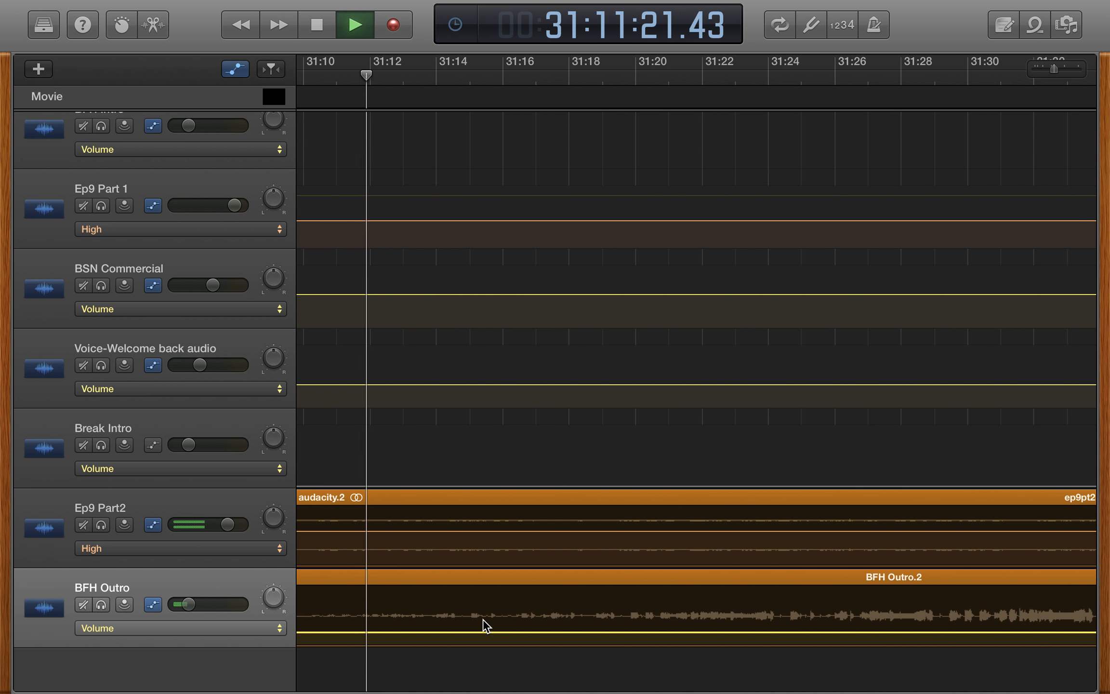
- Raise the flat part of the BFH Outro track's volume curve slightly and view the outro through its final fade-out points
scroll(604, 616, "down", 1)
mouse_move(603, 632)
left_mouse_down()
mouse_move(603, 585)
mouse_move(601, 628)
left_mouse_up()
scroll(601, 628, "right", 15)
scroll(599, 624, "right", 6)
scroll(598, 626, "left", 4)
scroll(591, 640, "down", 5)
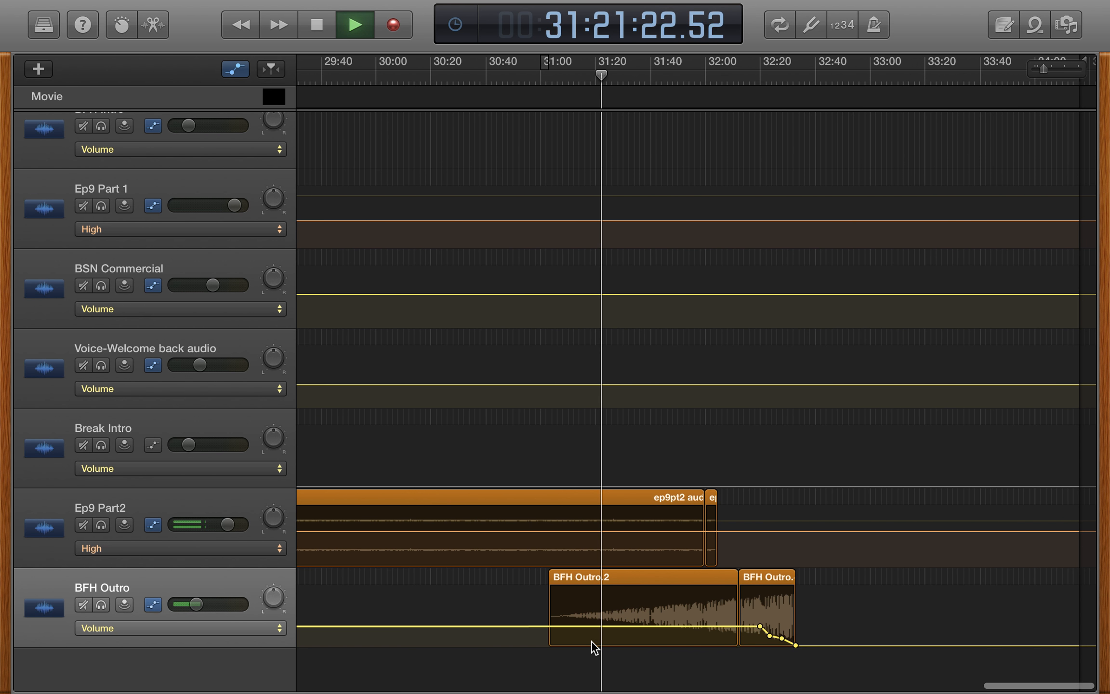
- Continue playback from about 31:58, near the end of Ep9 Part2, and lower the BFH Outro track's volume curve slightly
left_click(699, 76)
key("space")
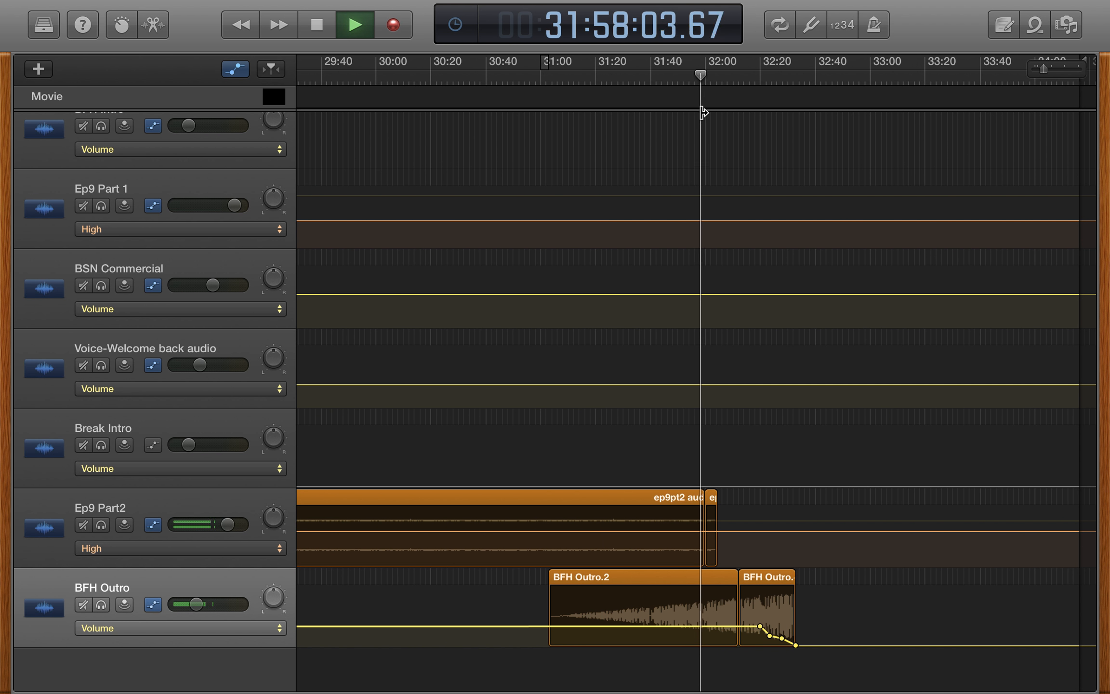
left_click_drag(640, 627, 640, 636)
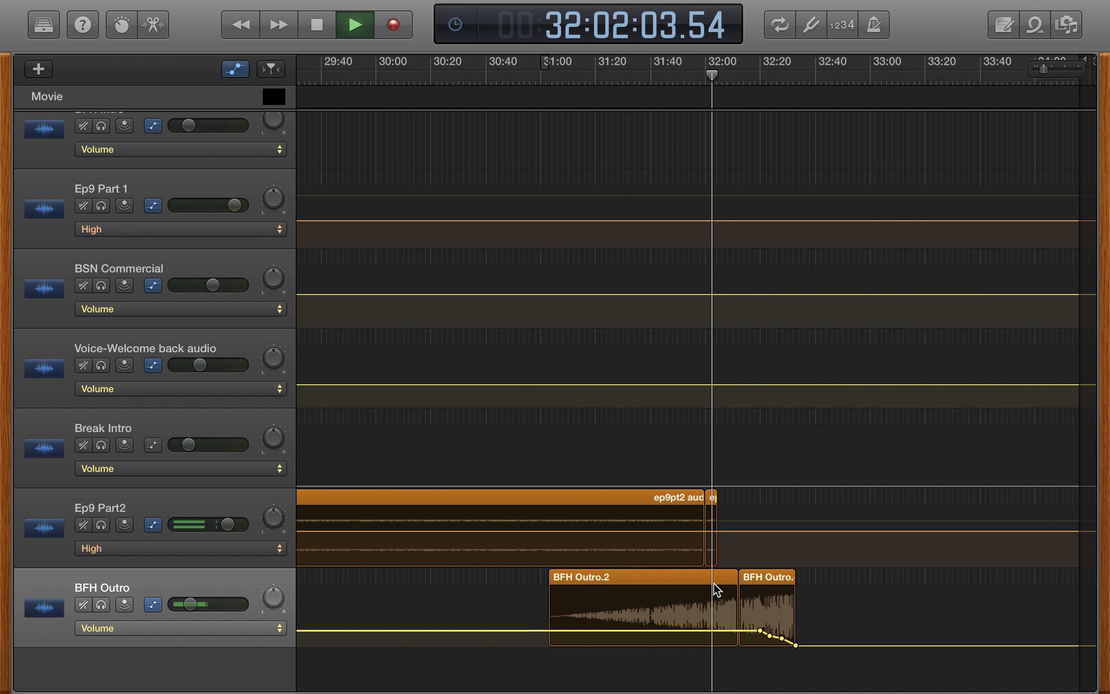
- Audition the outro past the end of Ep9 Part2, skip to about 32:18 to hear its fade-out, and stop playback
scroll(710, 556, "up", 5)
scroll(608, 584, "right", 5)
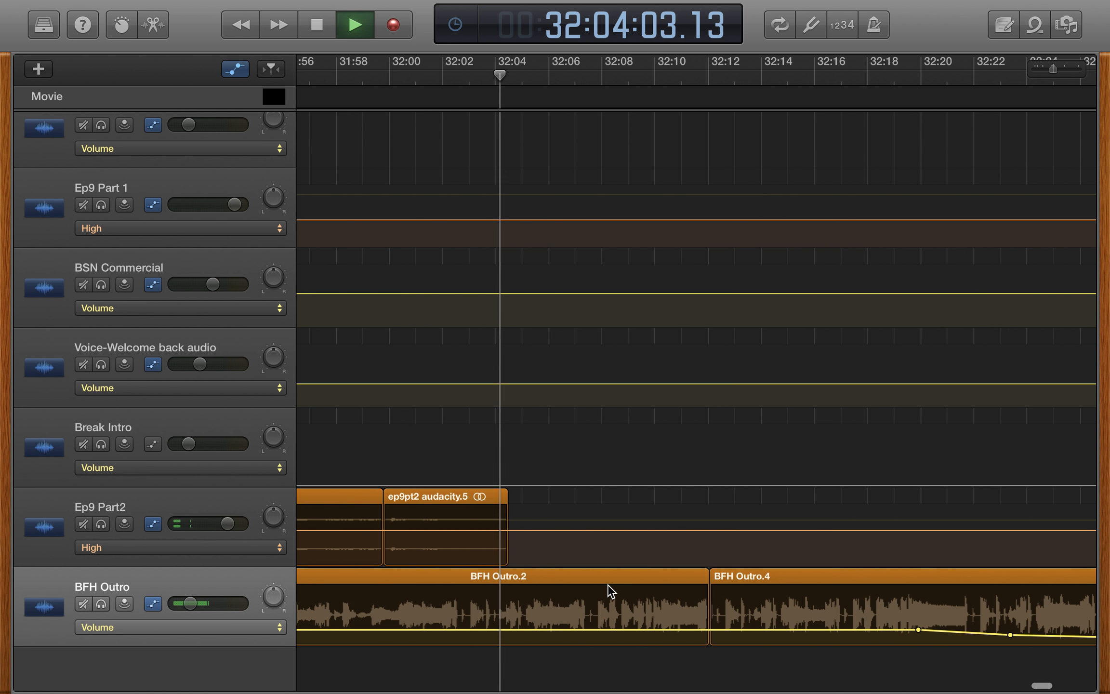
scroll(610, 589, "right", 10)
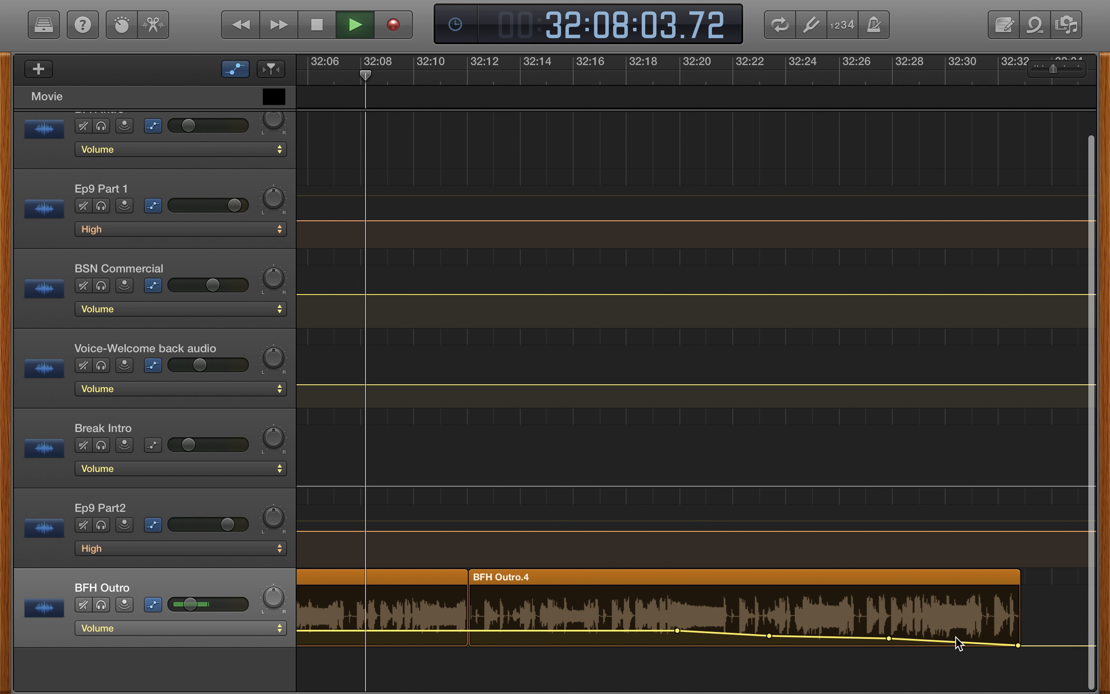
left_click(630, 76)
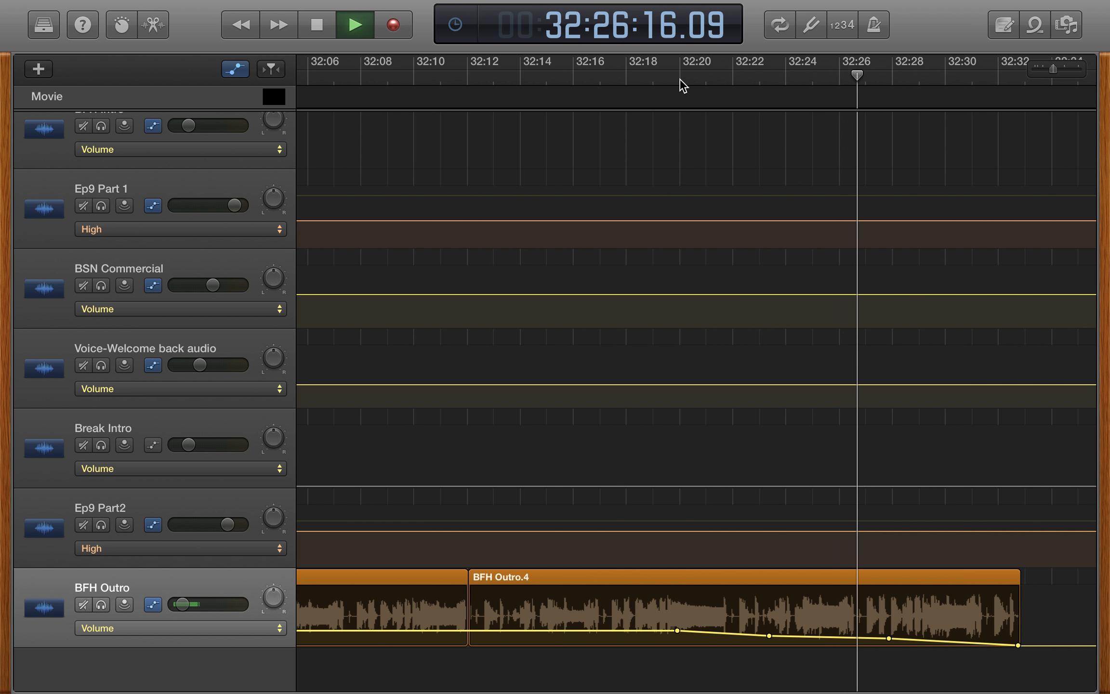
left_click(315, 27)
- Show the whole episode across all tracks and select the ep9pt1 audacity.6 region on the Ep9 Part 1 track
scroll(368, 326, "down", 10)
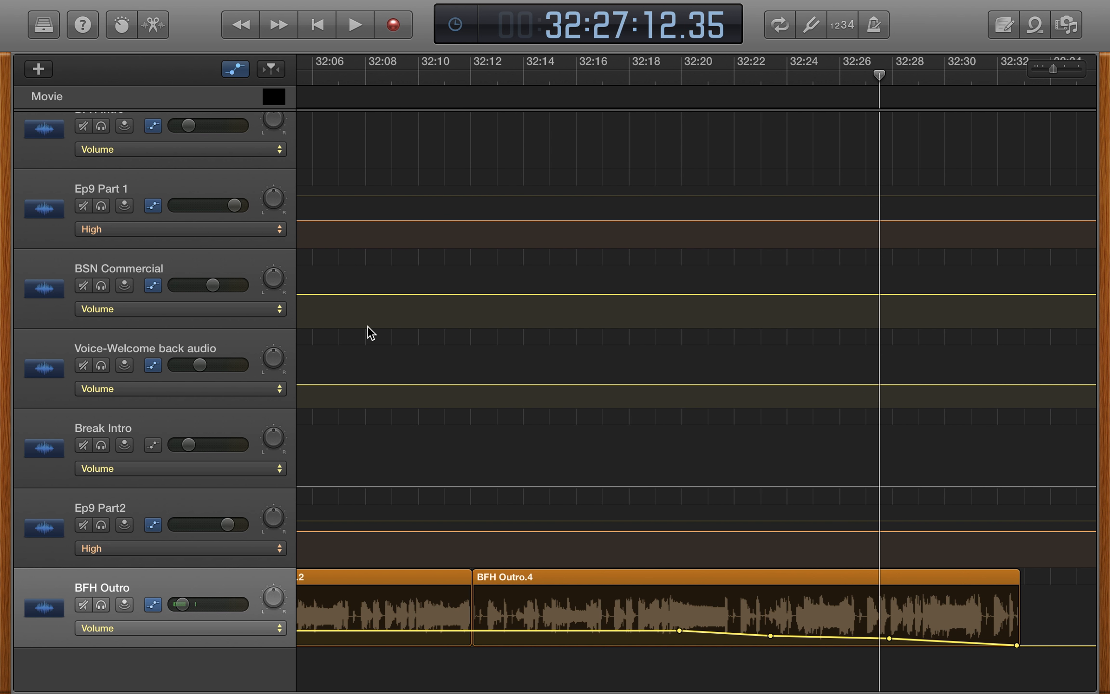
scroll(368, 326, "left", 2)
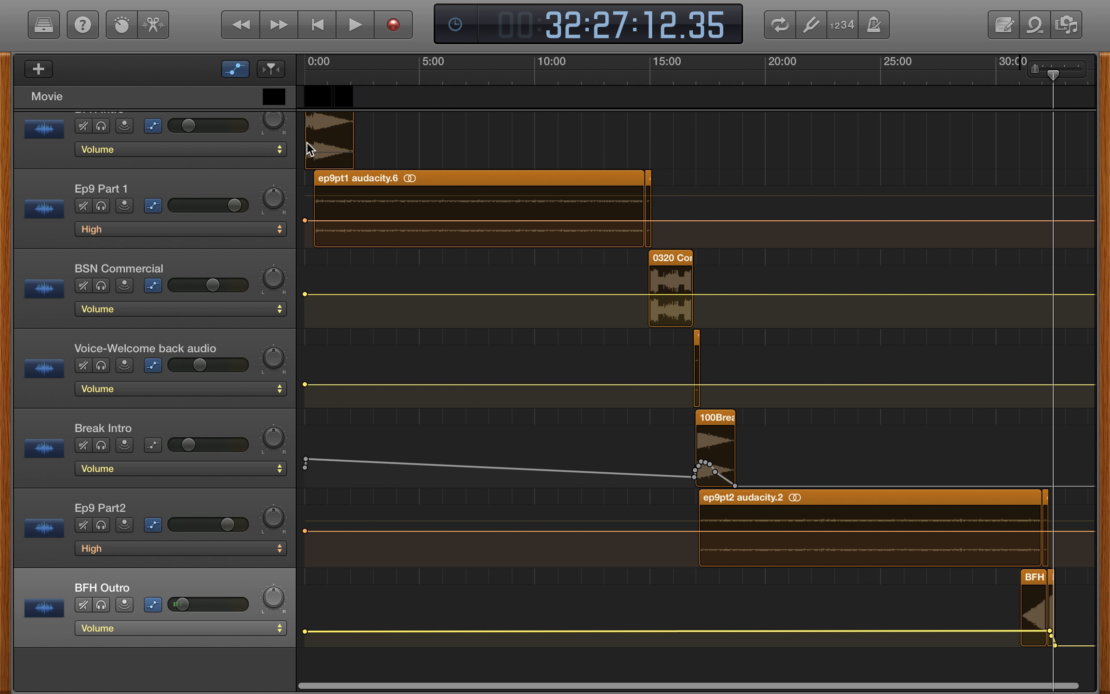
scroll(419, 253, "up", 2)
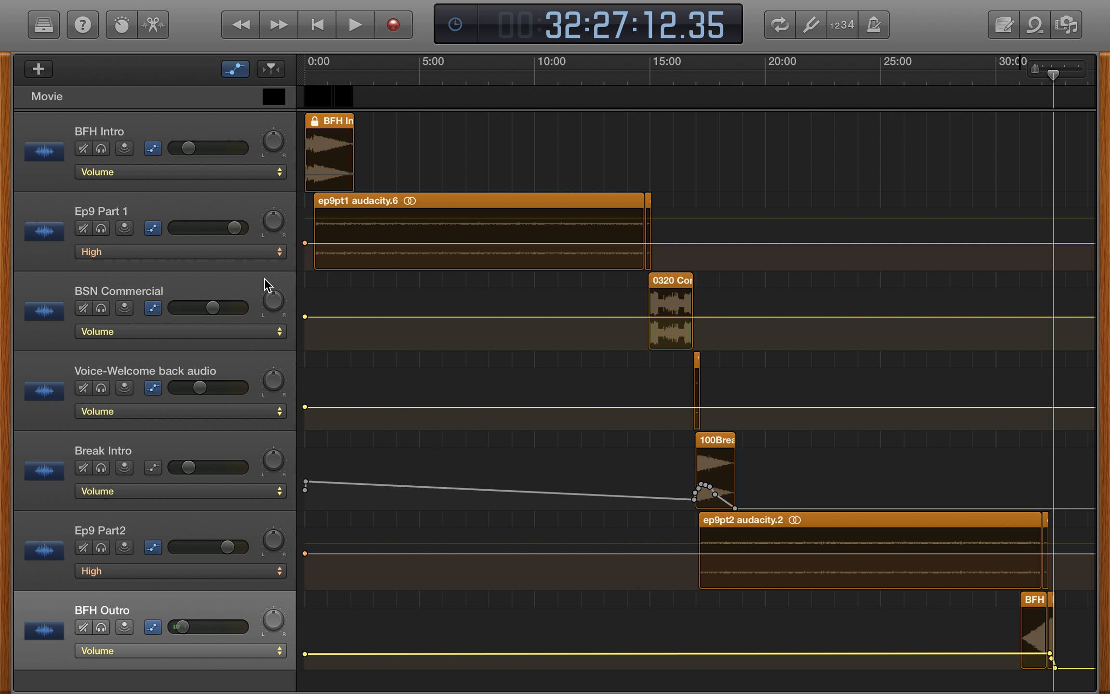
left_click(338, 201)
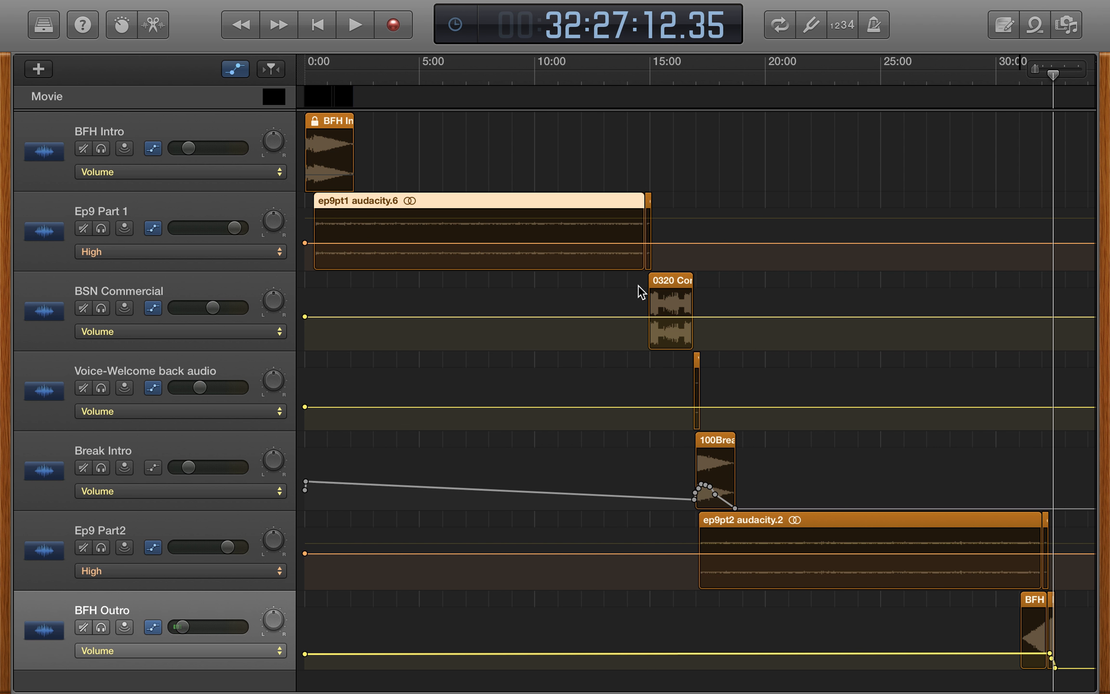
- Examine how all segments line up from BFH Intro to BFH Outro, including a closer look at the intro overlapping Ep9 Part 1
scroll(657, 453, "down", 3)
scroll(657, 452, "right", 2)
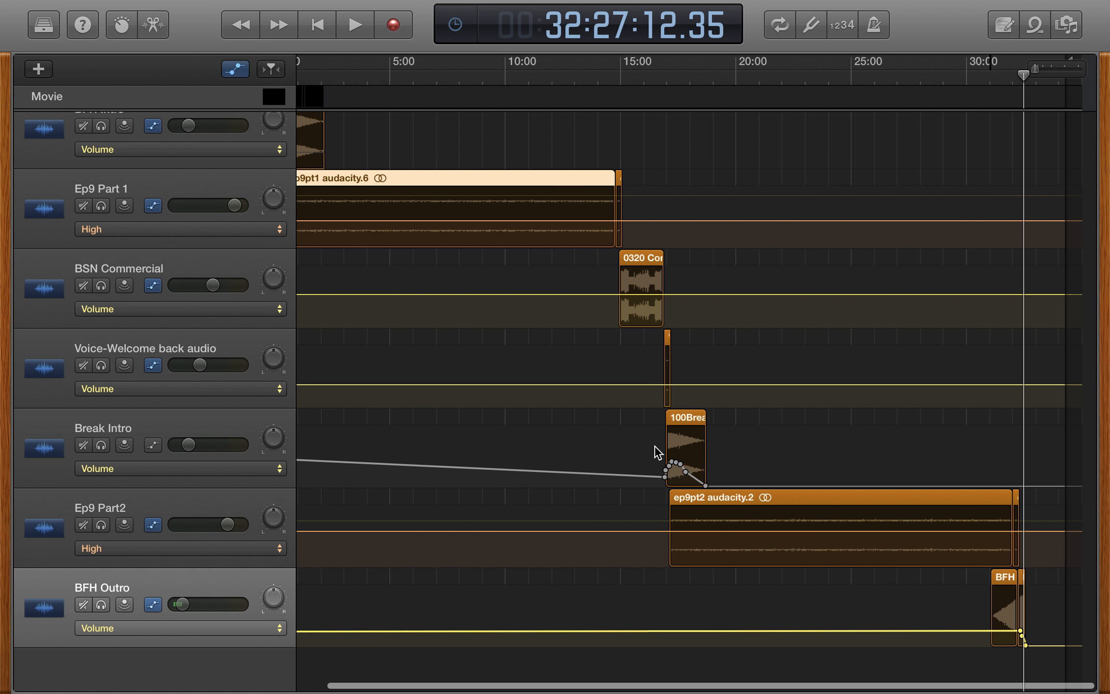
scroll(658, 453, "left", 2)
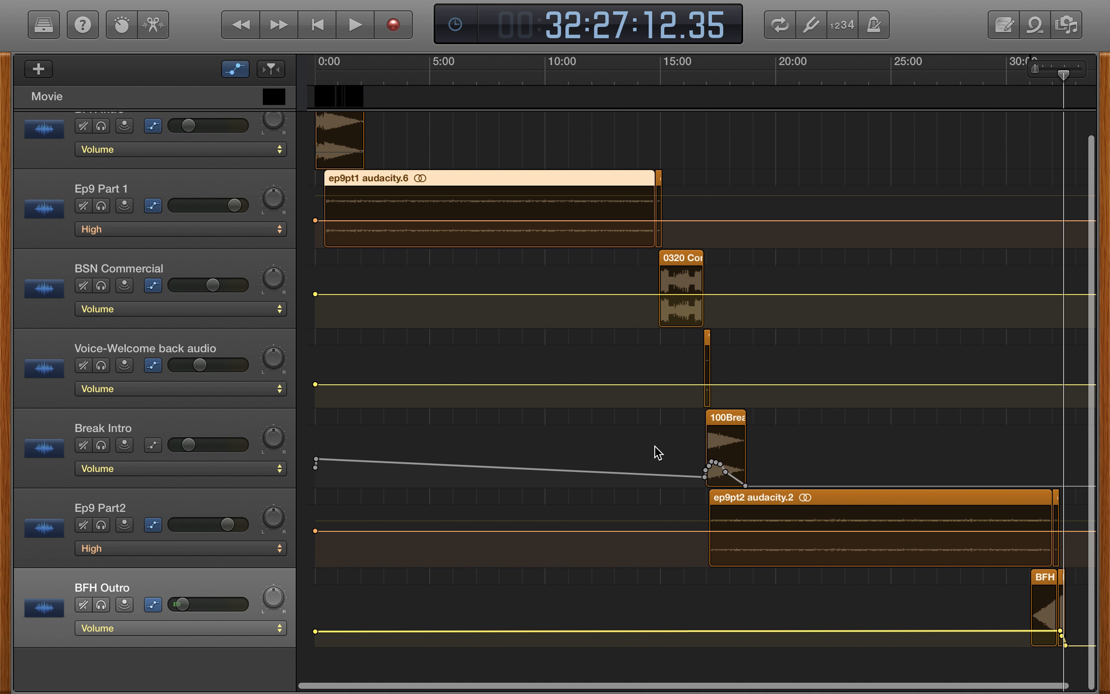
scroll(658, 452, "up", 3)
scroll(658, 453, "down", 2)
scroll(658, 453, "right", 1)
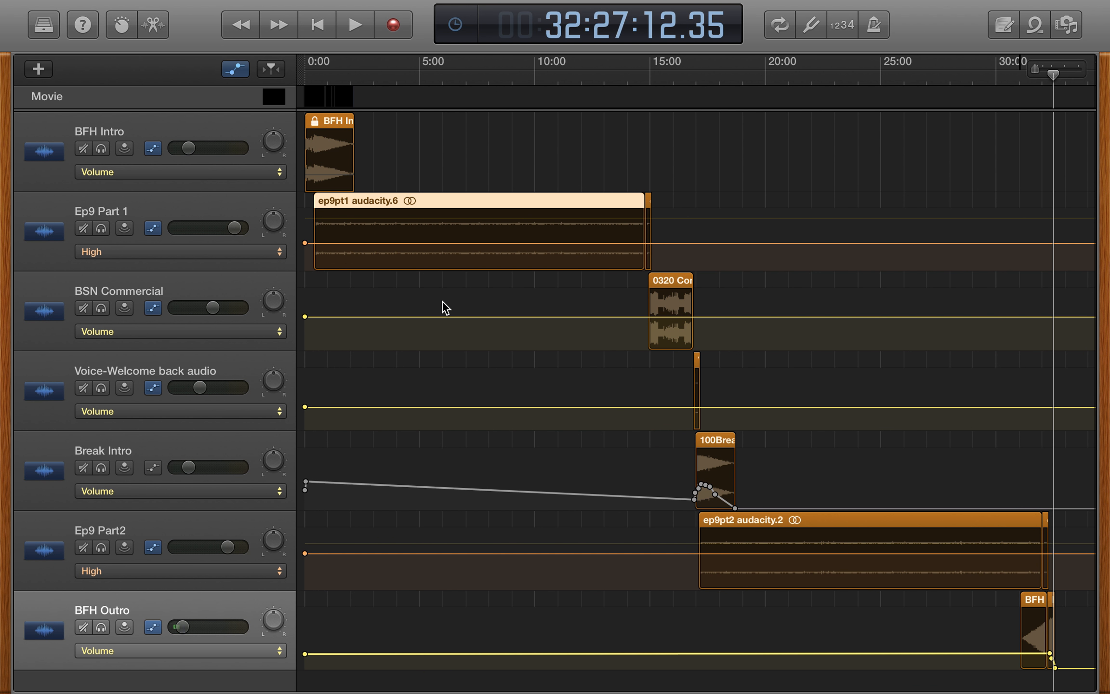
scroll(442, 301, "up", 10)
scroll(442, 300, "down", 5)
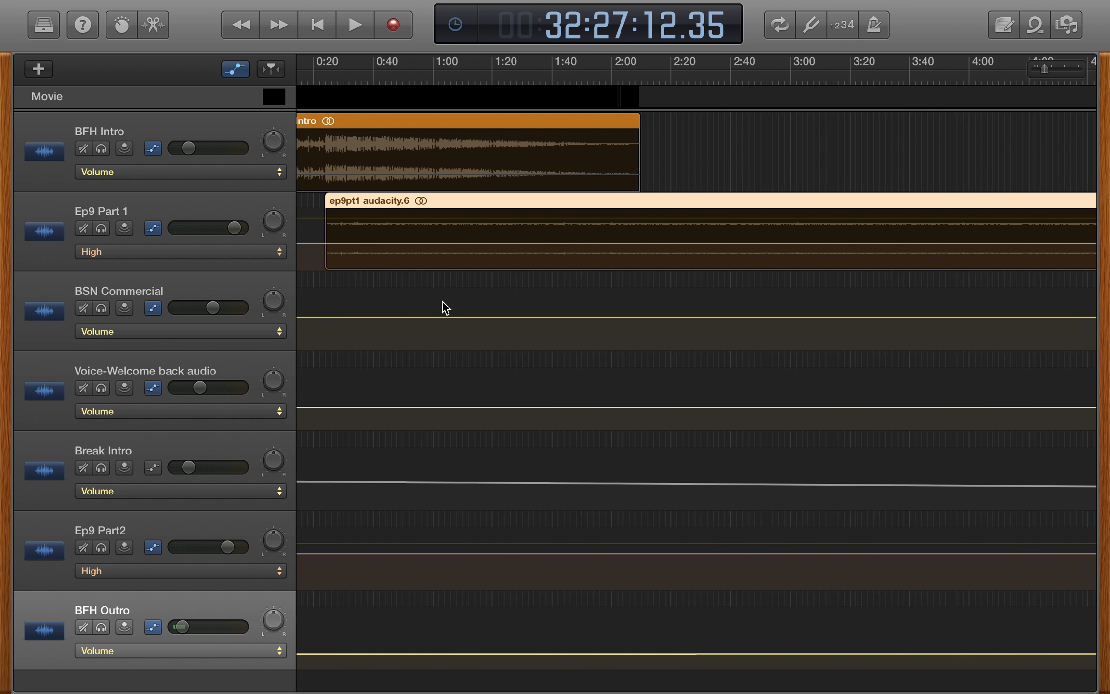
scroll(445, 306, "left", 2)
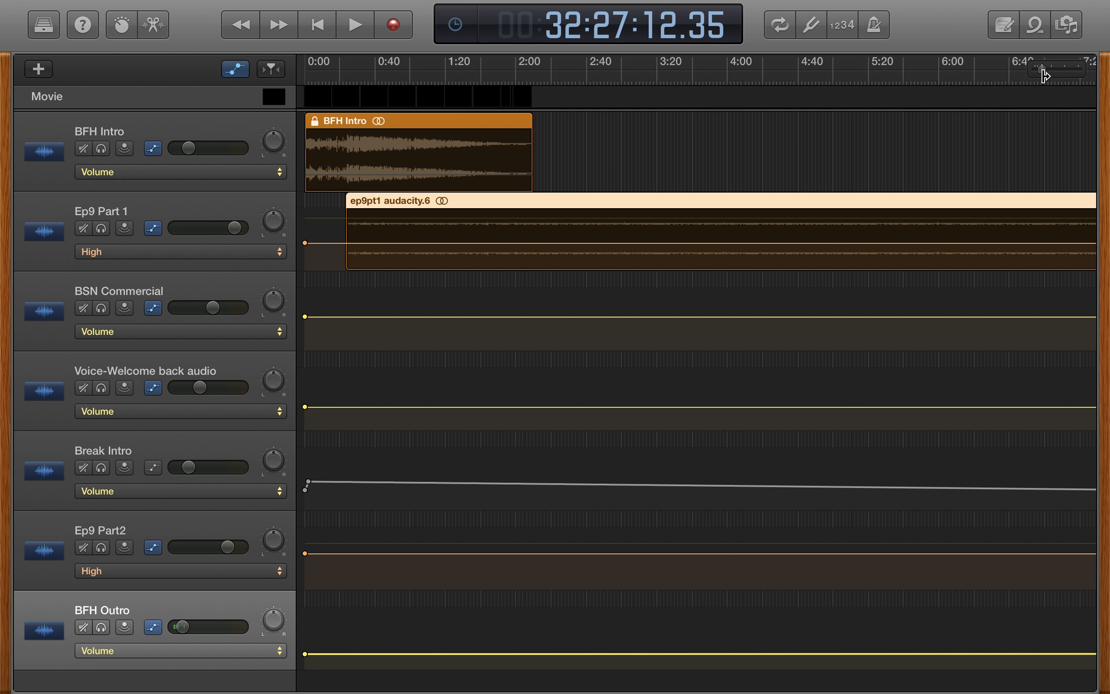
left_click_drag(1040, 72, 1016, 72)
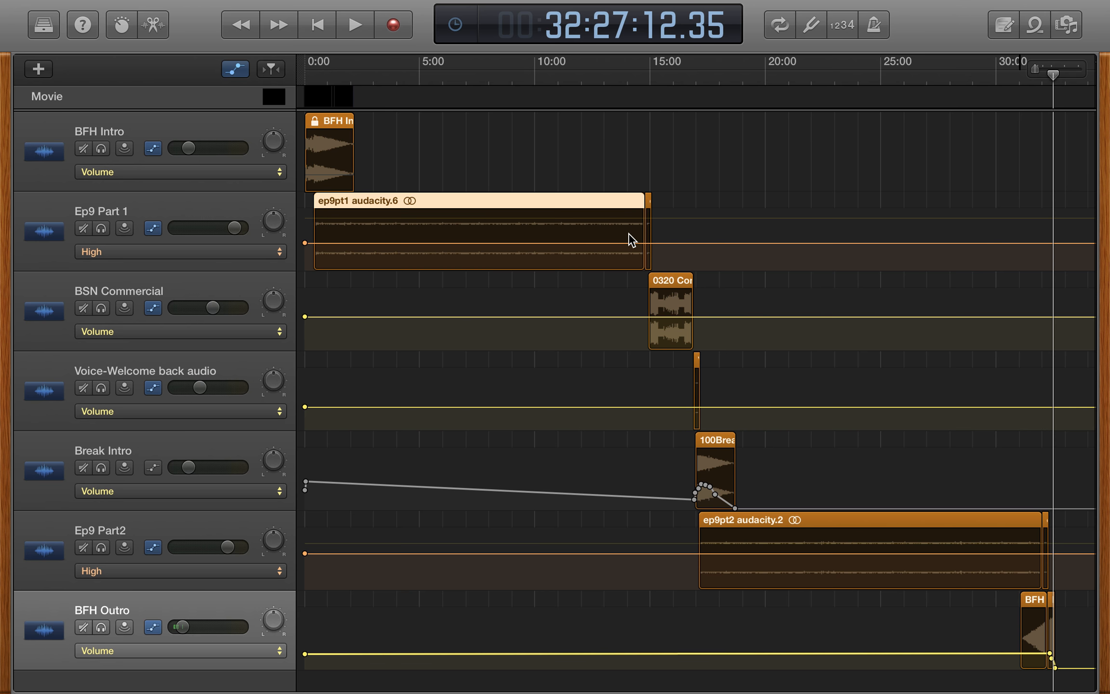